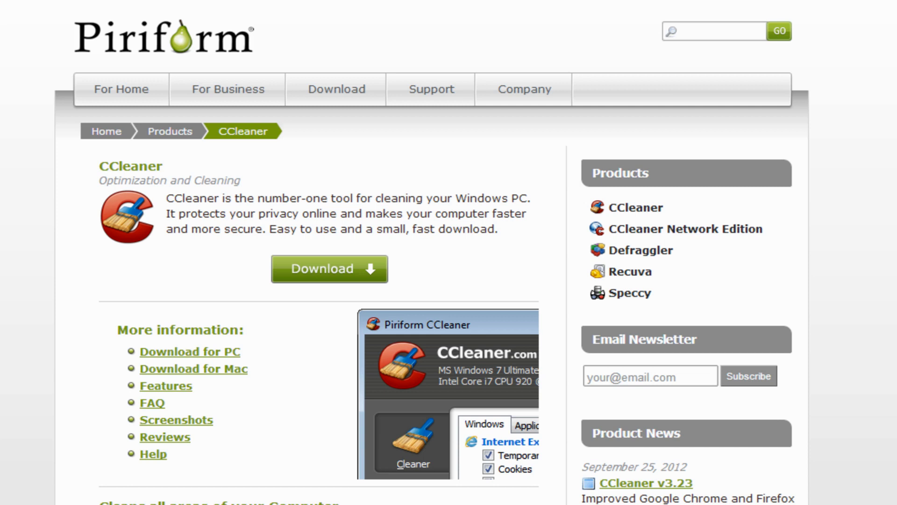
# Look over the CCleaner product page, launch CCleaner from the desktop, and view its About information.
pyautogui.scroll(-3, 449, 252)
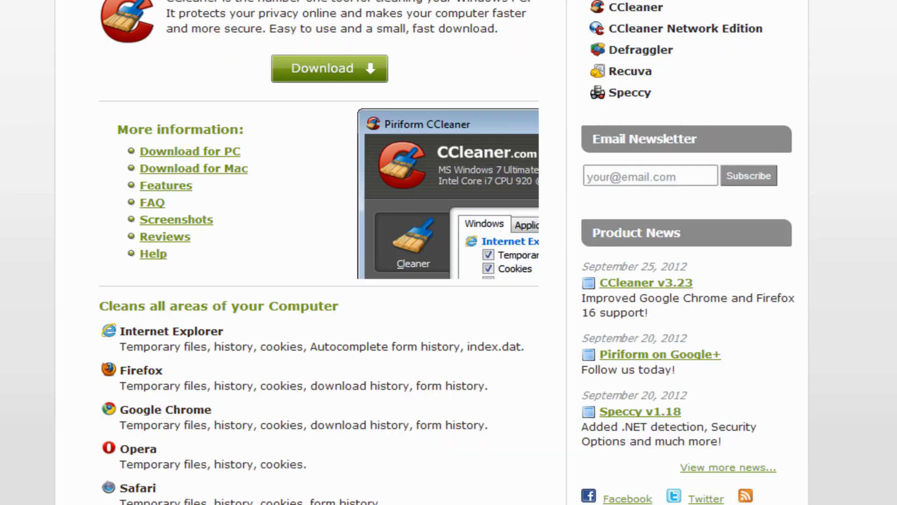
pyautogui.scroll(3, 449, 252)
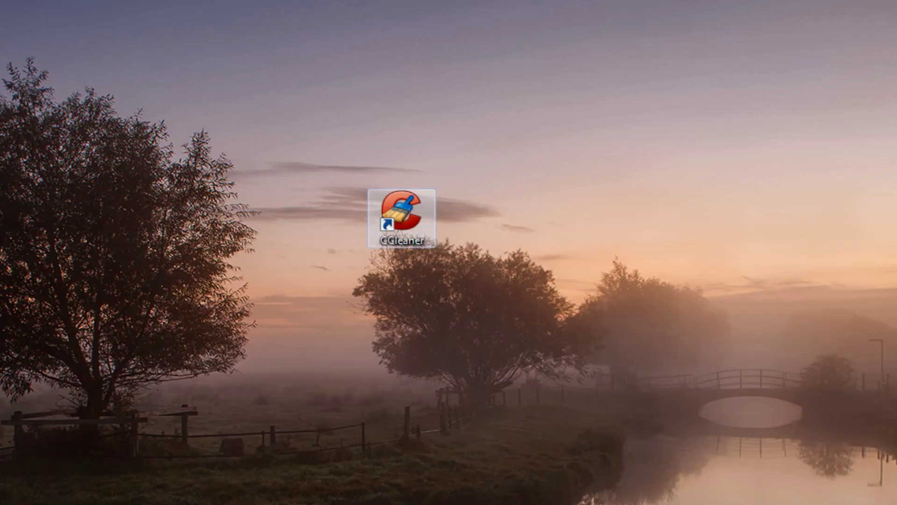
pyautogui.doubleClick(402, 212)
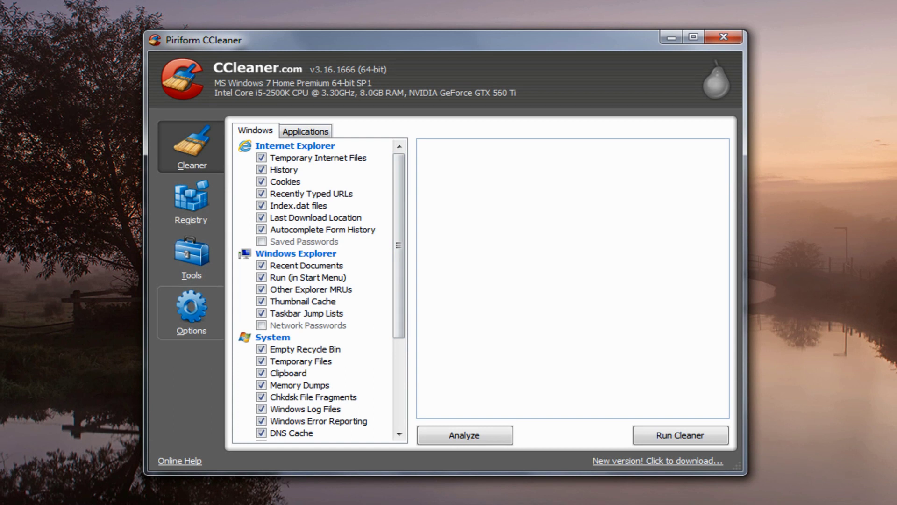
pyautogui.click(191, 312)
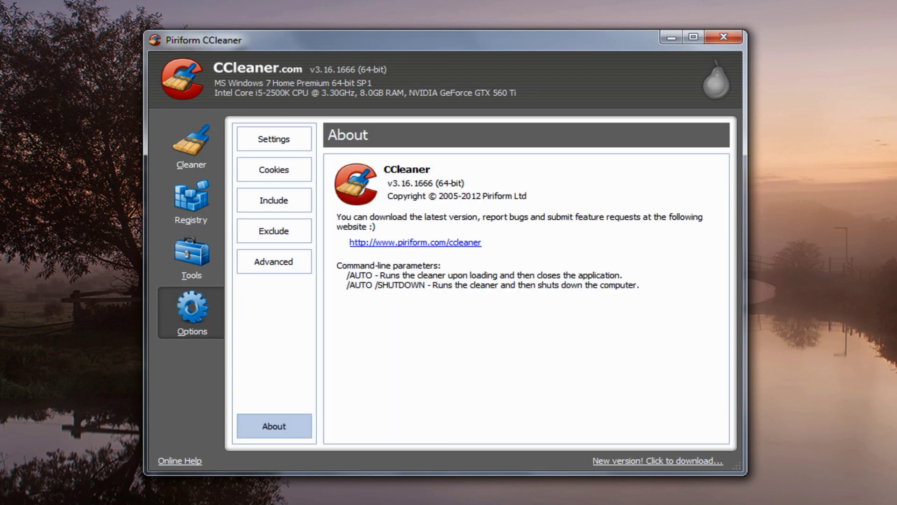
# Return to the Cleaner and examine the Windows cleaning categories from Internet Explorer through Advanced.
pyautogui.click(191, 146)
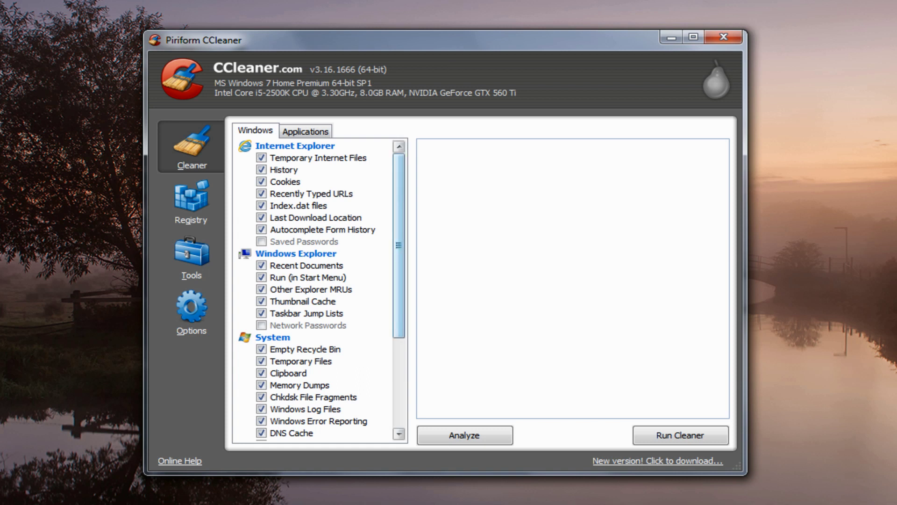
pyautogui.scroll(-4, 318, 289)
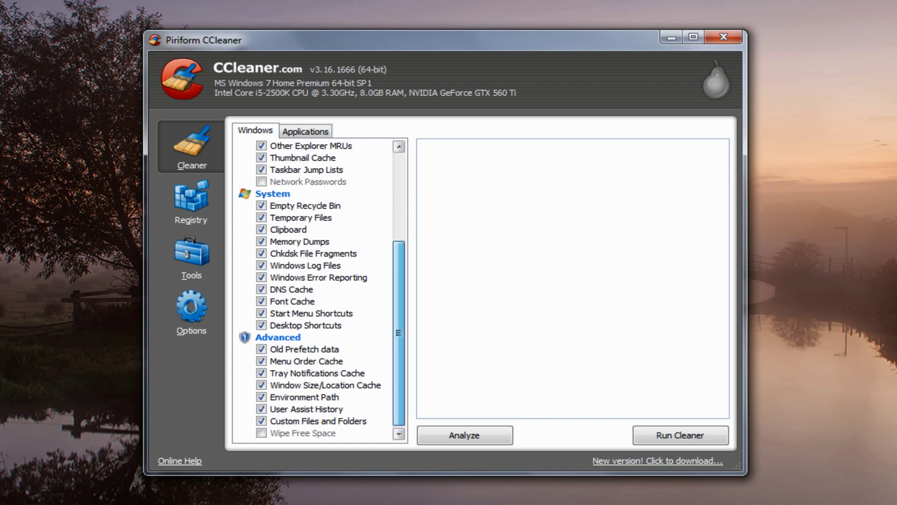
pyautogui.scroll(4, 322, 290)
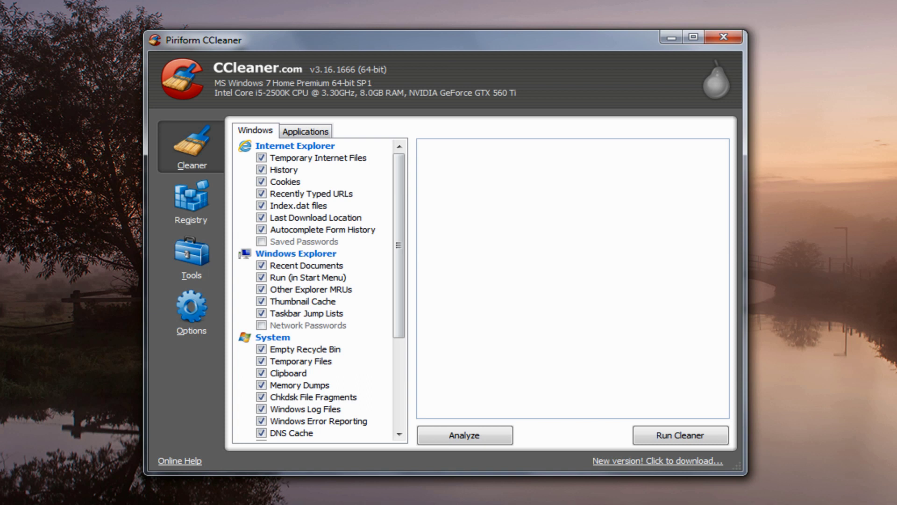
pyautogui.scroll(-3, 399, 281)
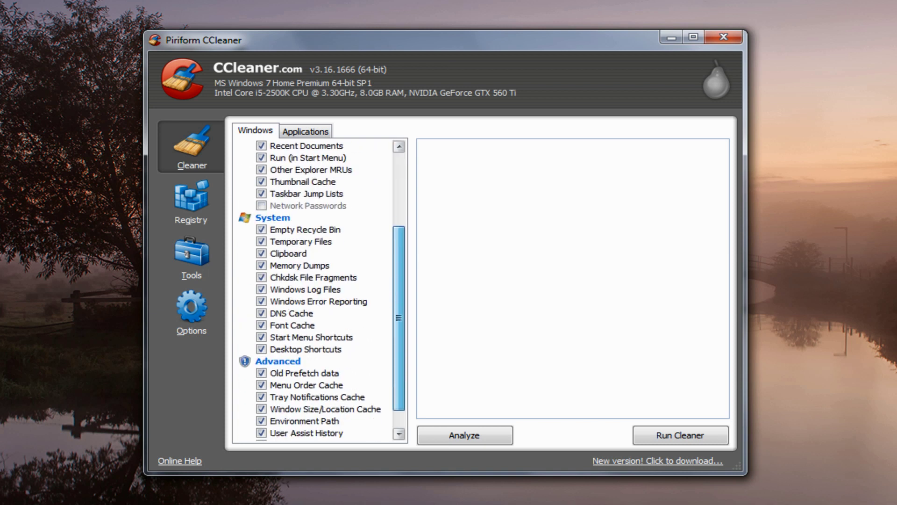
pyautogui.scroll(-1, 398, 323)
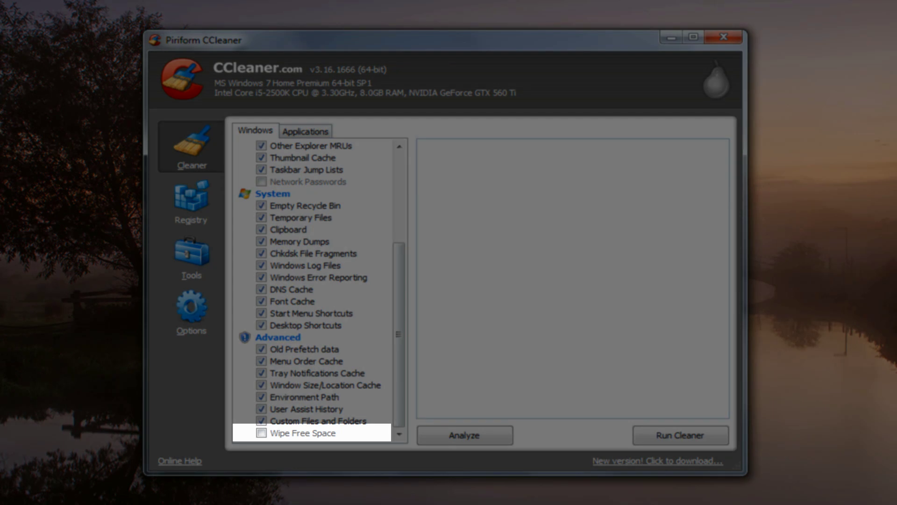
# Enable the Wipe Free Space option, accept its warning, and turn the option off again.
pyautogui.click(261, 433)
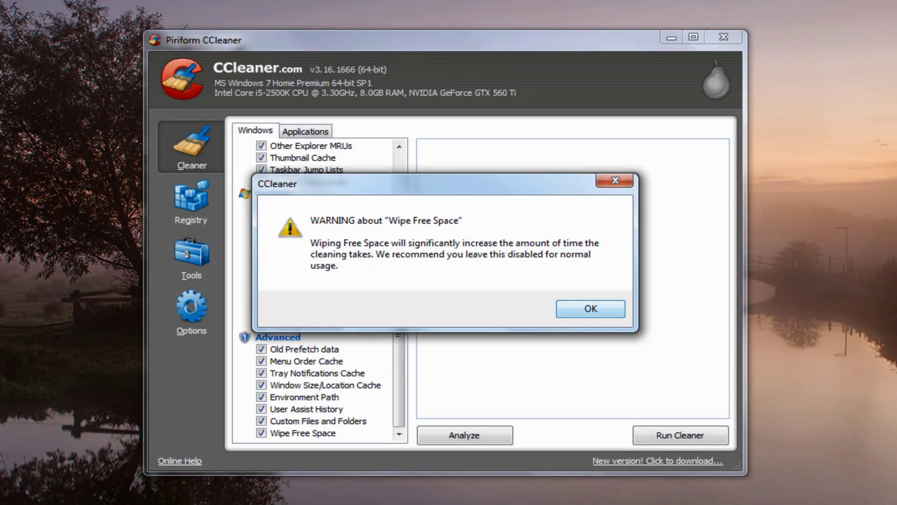
pyautogui.press('Return')
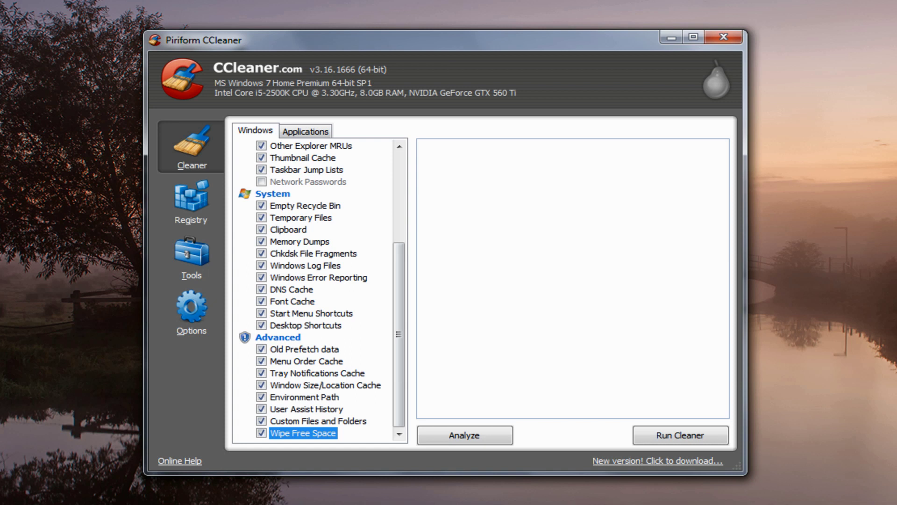
pyautogui.press('space')
# Show the Cleaner's options for installed applications such as Firefox and Google Chrome.
pyautogui.moveTo(398, 334); pyautogui.dragTo(399, 245)
pyautogui.click(305, 131)
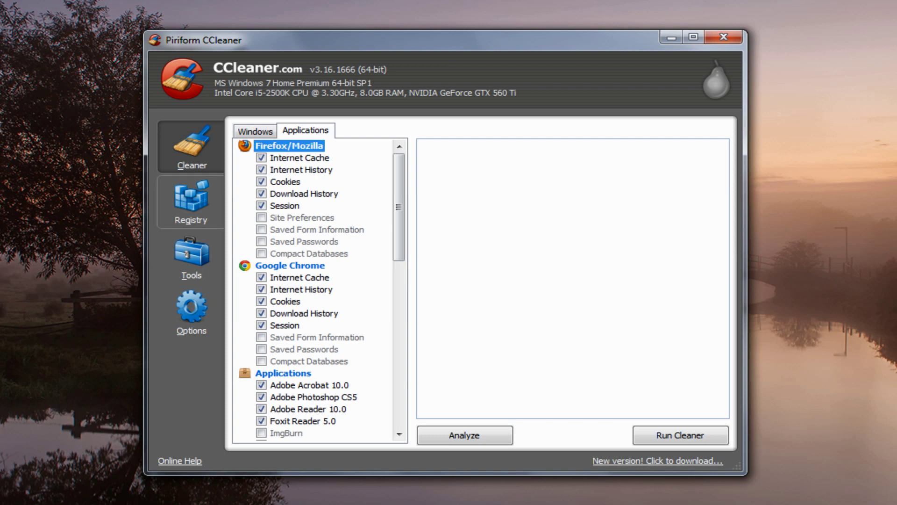
# Scan the registry for issues and start fixing the selected ones, cancelling at the registry backup question.
pyautogui.click(191, 202)
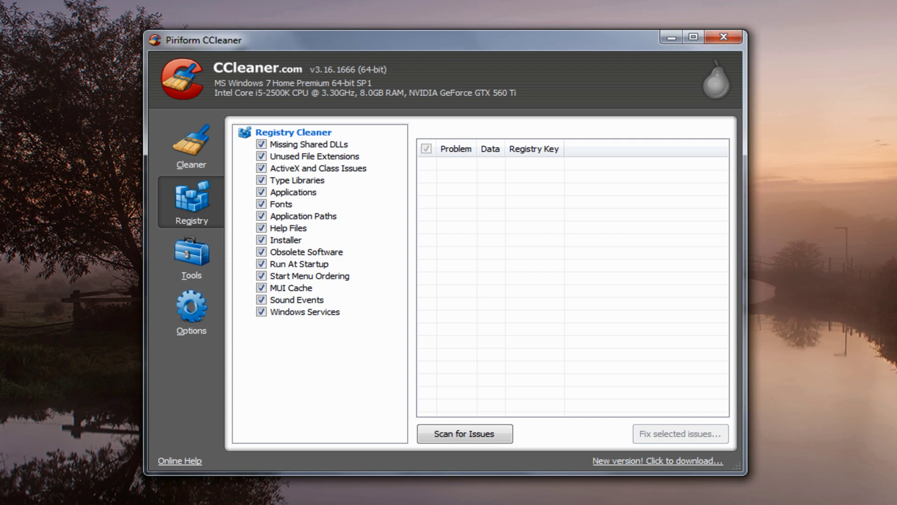
pyautogui.click(465, 433)
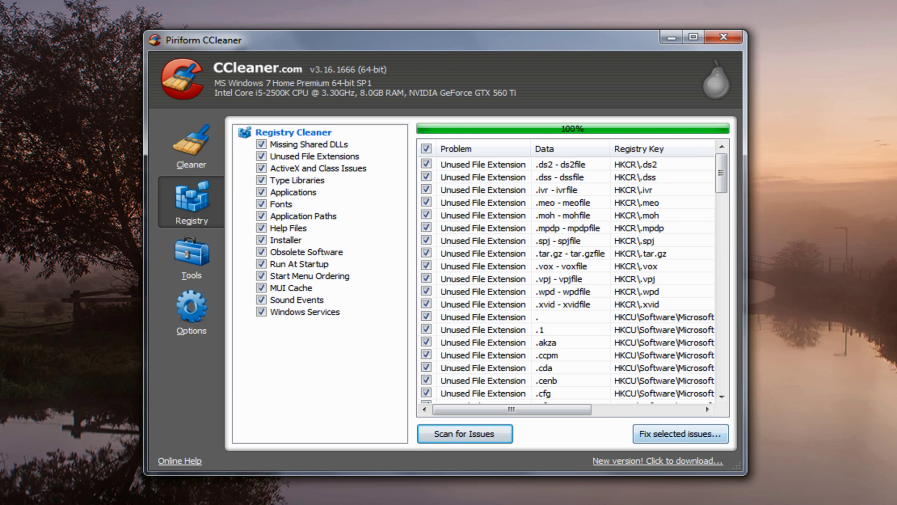
pyautogui.click(681, 434)
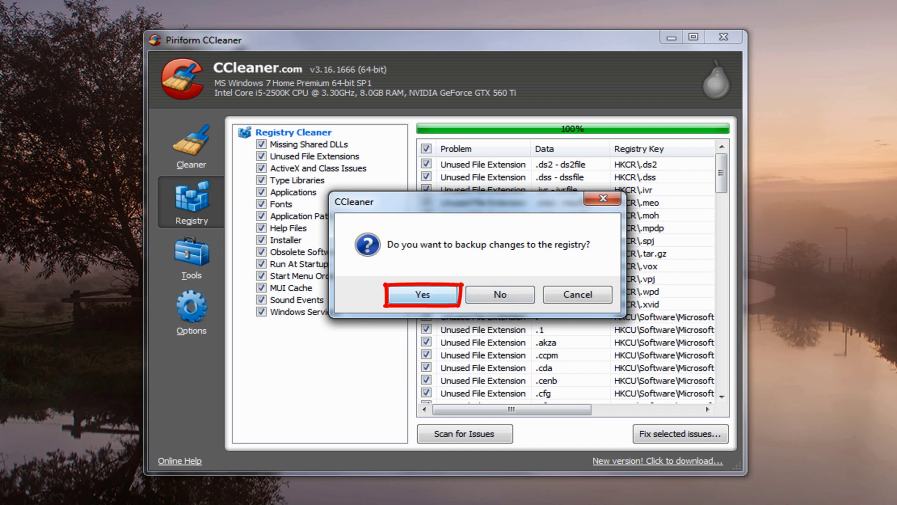
pyautogui.click(578, 295)
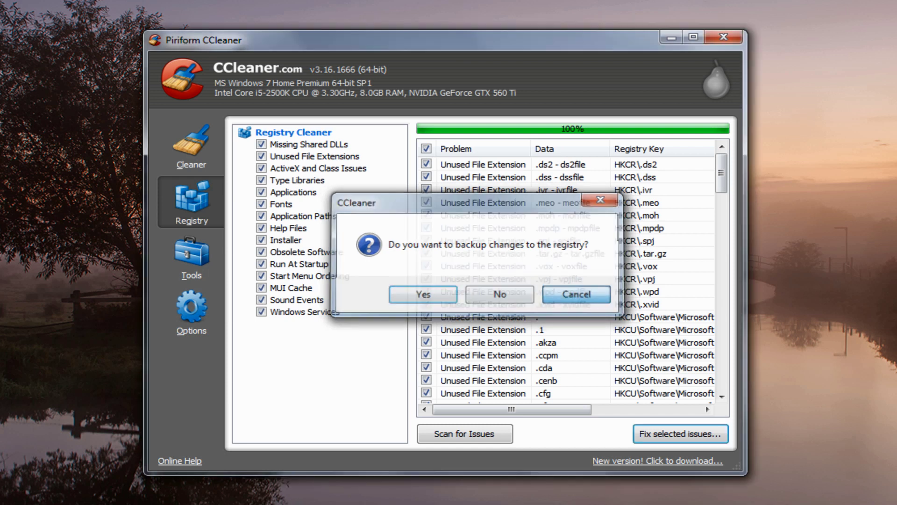
# Open the Uninstall tool and select Adobe Flash Player 11 ActiveX in the list of programs.
pyautogui.click(191, 257)
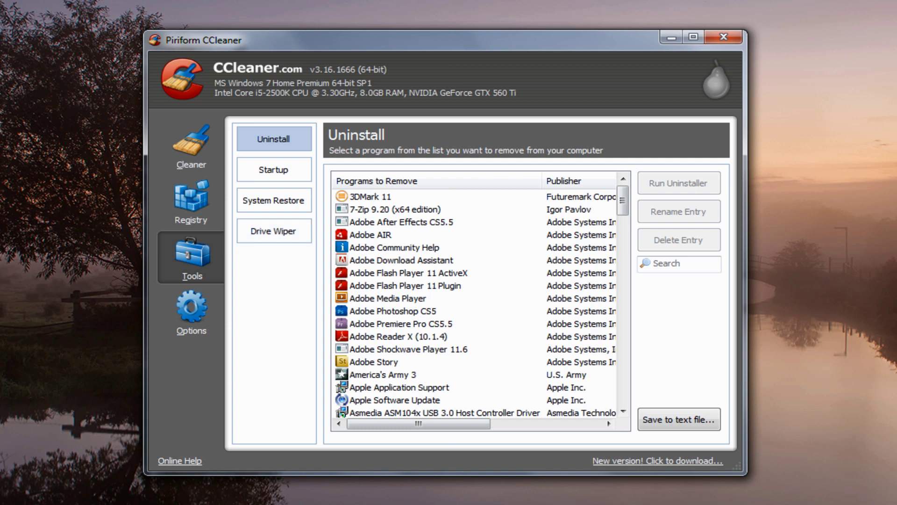
pyautogui.click(371, 235)
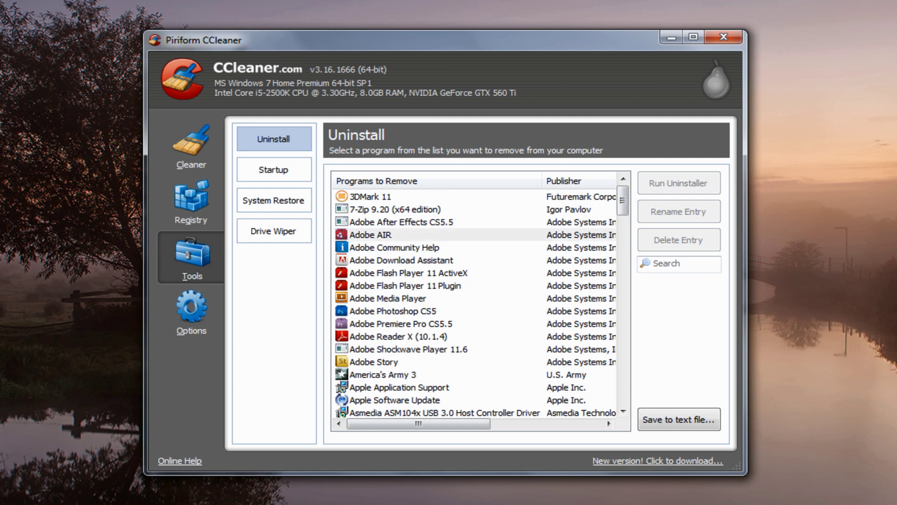
pyautogui.click(408, 273)
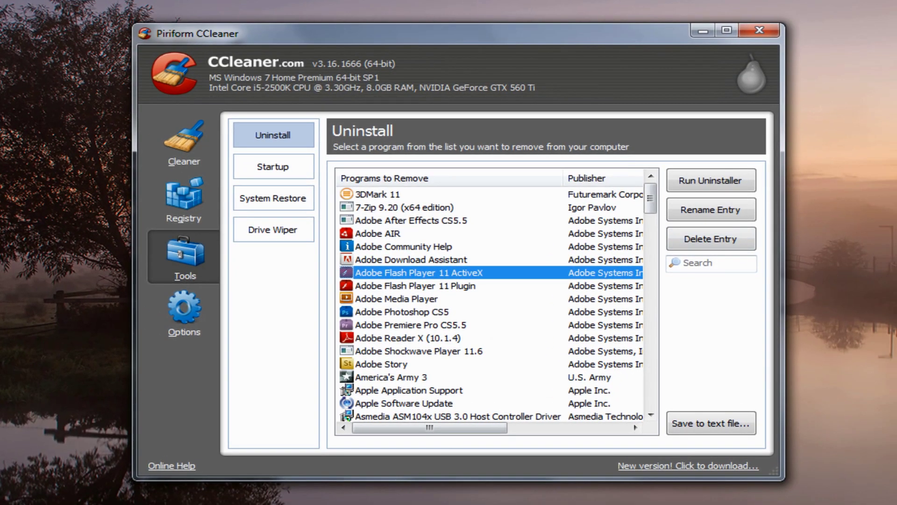
# Examine the file paths of the Windows startup programs, selecting the SugarSync entry and the SUPERAntiSpyware entry.
pyautogui.click(273, 167)
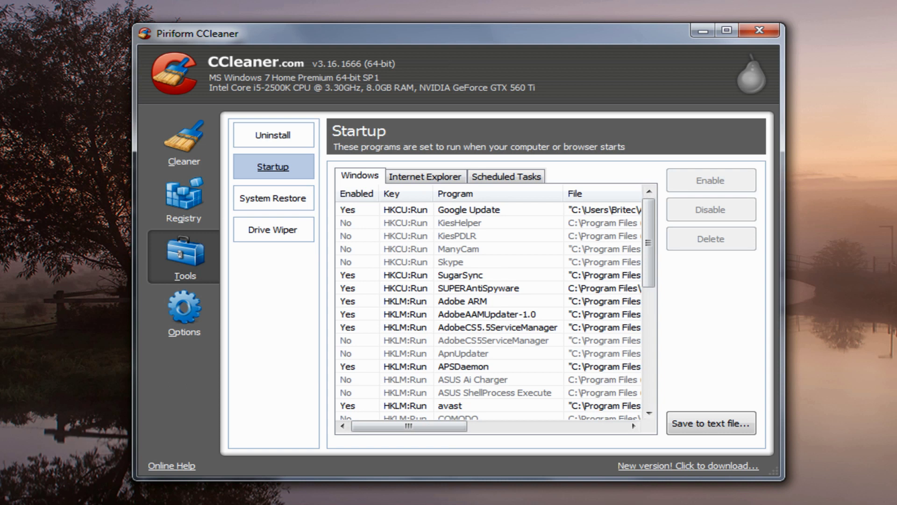
pyautogui.moveTo(409, 426); pyautogui.dragTo(500, 426)
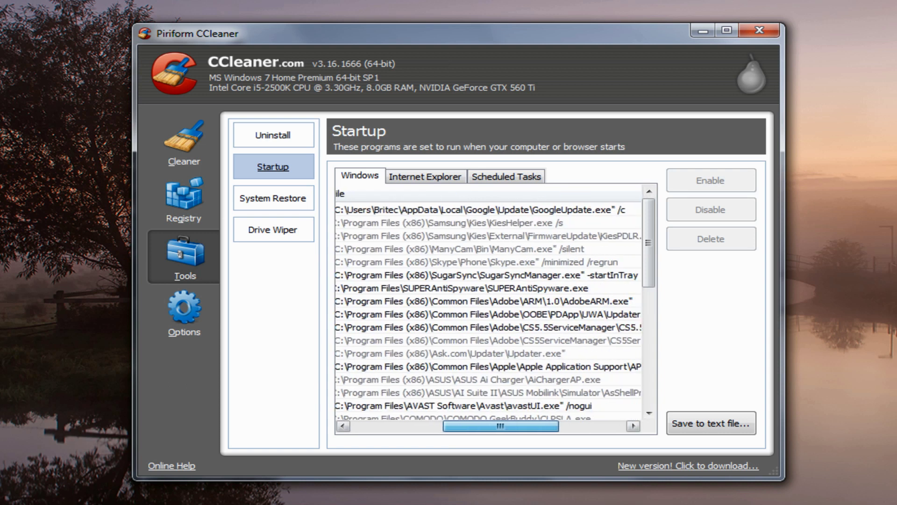
pyautogui.click(500, 274)
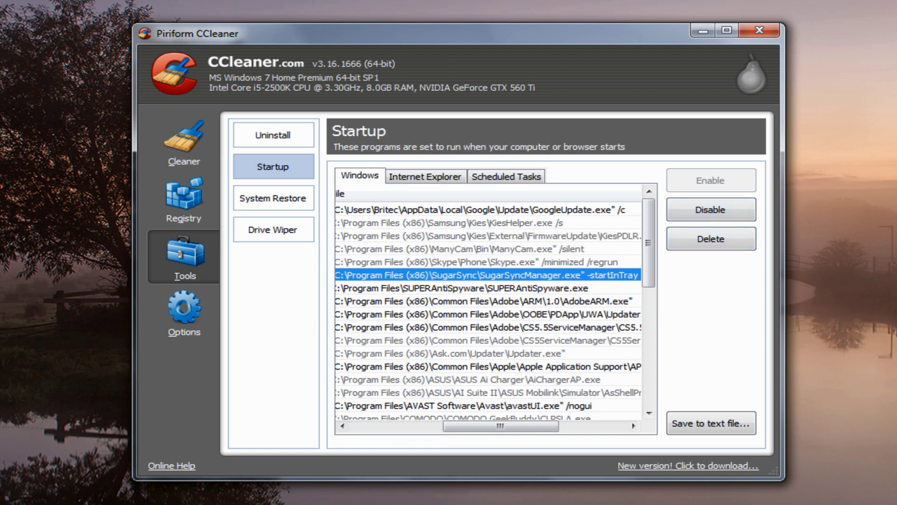
pyautogui.click(488, 288)
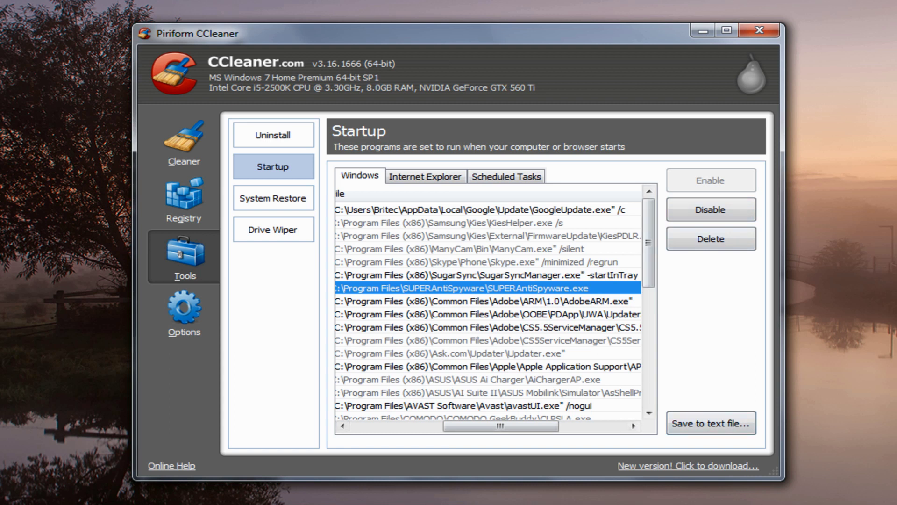
# Review the Internet Explorer startup entries, selecting Research, and view the scheduled tasks and System Restore points.
pyautogui.click(425, 176)
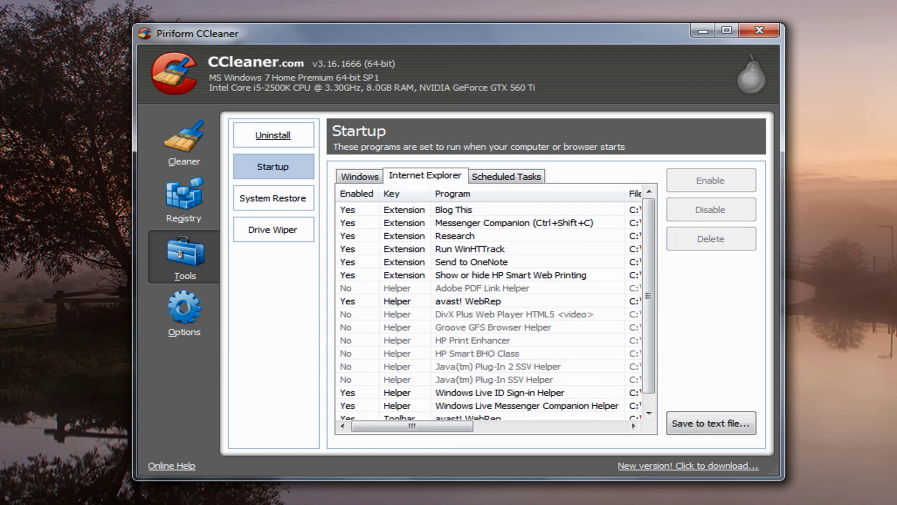
pyautogui.click(454, 235)
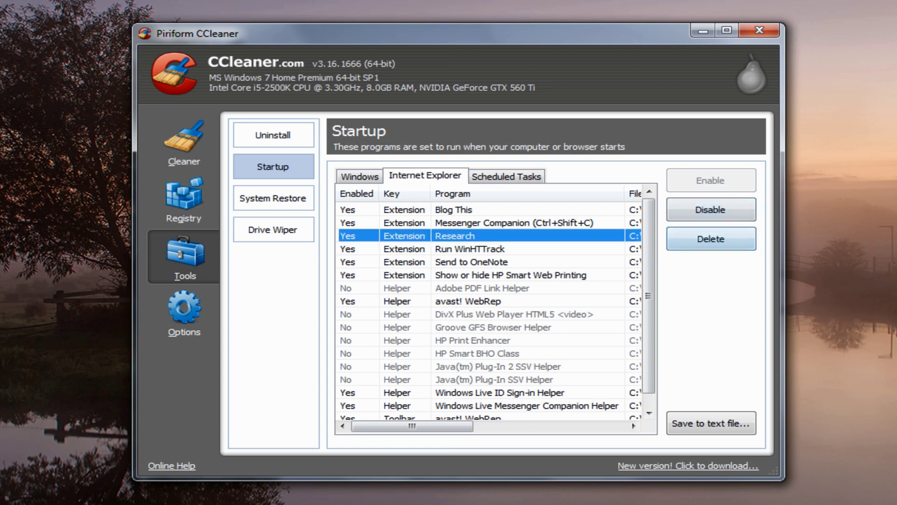
pyautogui.hotkey('ctrl', 'Tab')
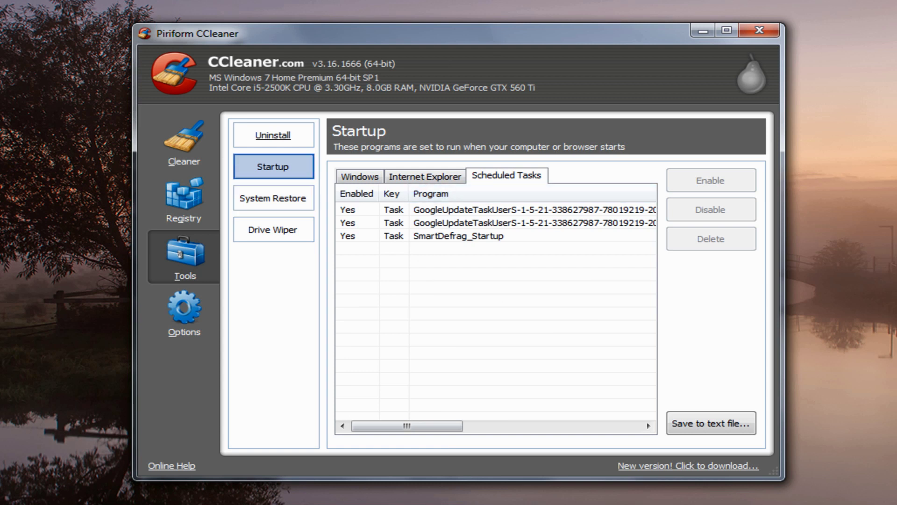
pyautogui.click(273, 198)
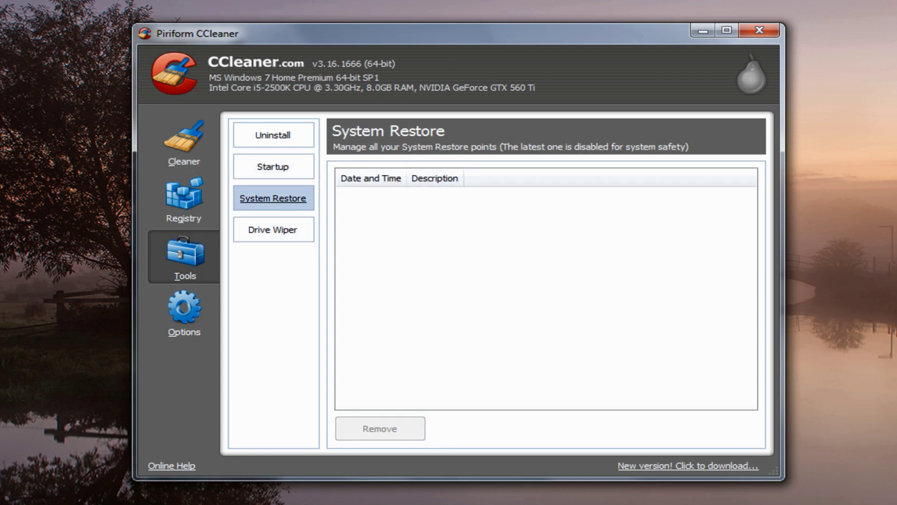
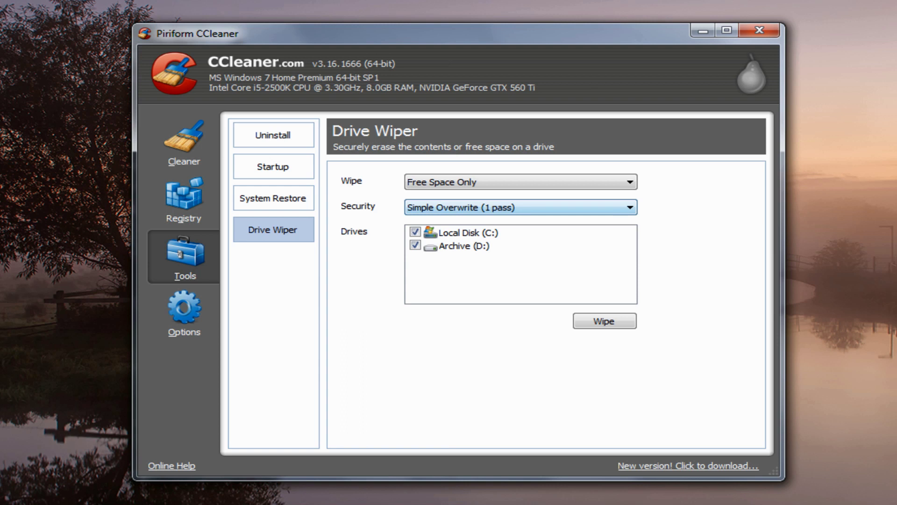
# Examine the Drive Wiper's overwrite security levels and keep Simple Overwrite (1 pass) selected.
pyautogui.click(520, 207)
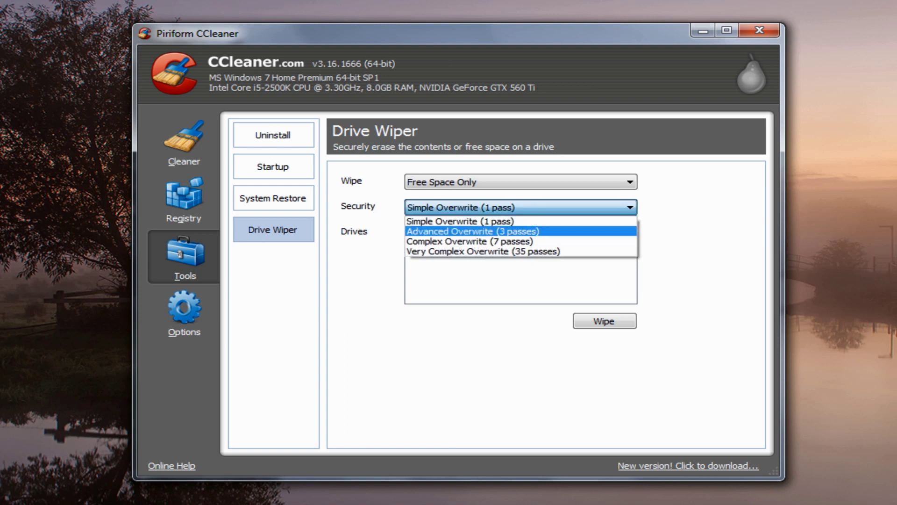
pyautogui.press('Up')
pyautogui.press('Down')
pyautogui.press('Down')
pyautogui.press('Down')
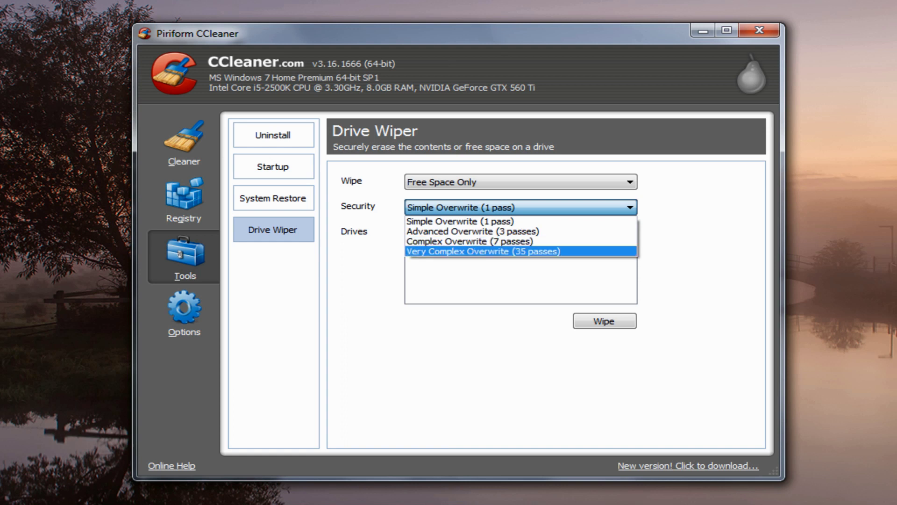
pyautogui.press('Up')
pyautogui.press('Up')
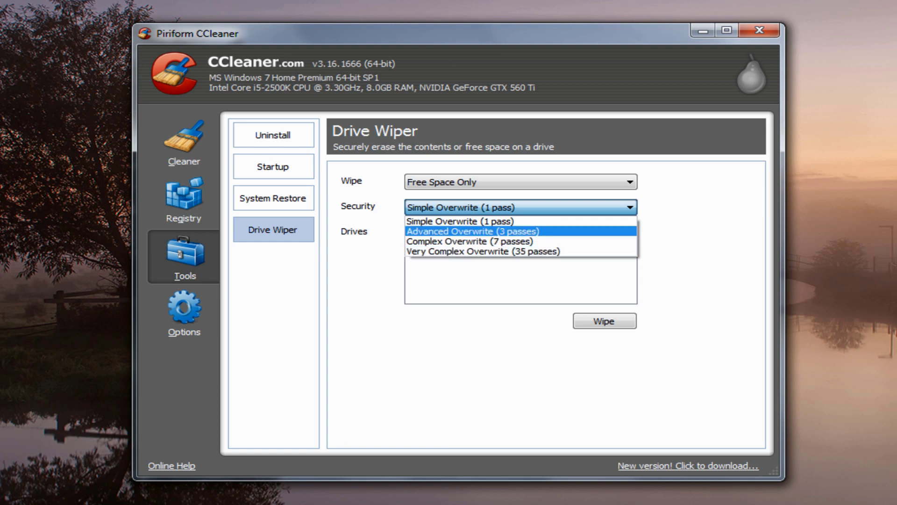
pyautogui.press('Down')
pyautogui.press('Down')
pyautogui.press('Up')
pyautogui.press('Up')
pyautogui.press('Down')
pyautogui.press('Up')
pyautogui.press('Down')
pyautogui.press('Down')
pyautogui.press('Up')
pyautogui.press('Up')
pyautogui.press('Up')
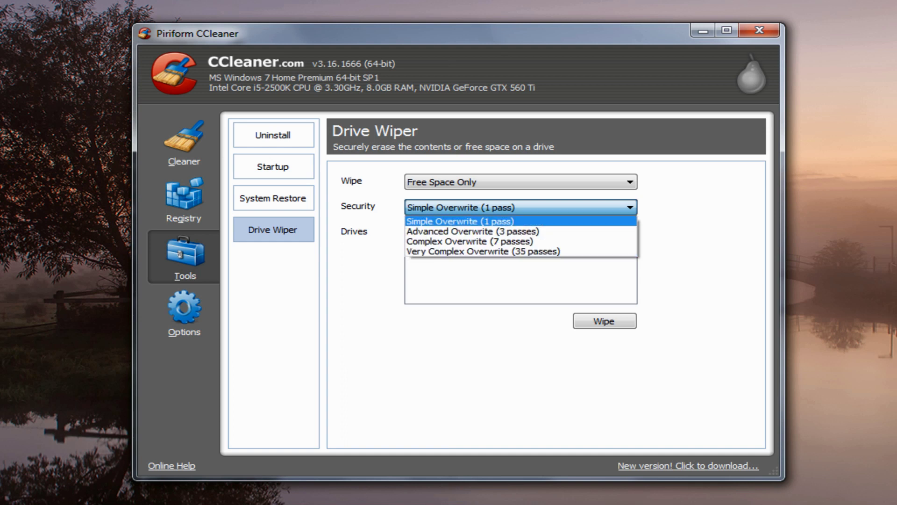
pyautogui.press('Return')
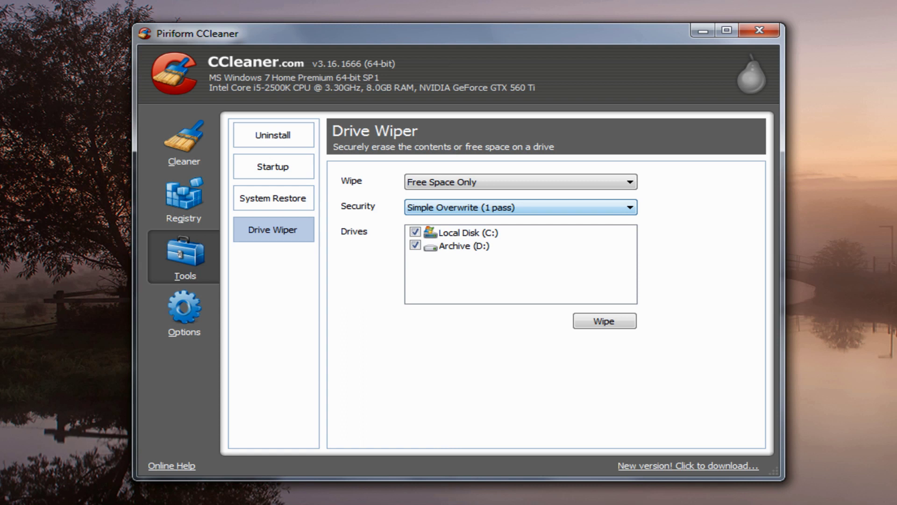
# Set the Drive Wiper's security level to Very Complex Overwrite (35 passes).
pyautogui.hotkey('alt', 'Down')
pyautogui.press('Return')
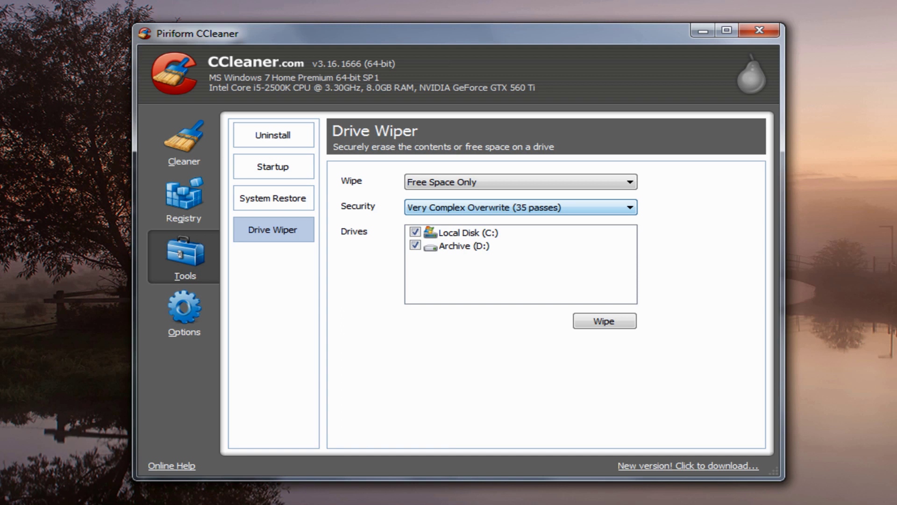
# Set the Drive Wiper to wipe the Entire Drive (All data will be erased) with Advanced Overwrite (3 passes).
pyautogui.click(520, 181)
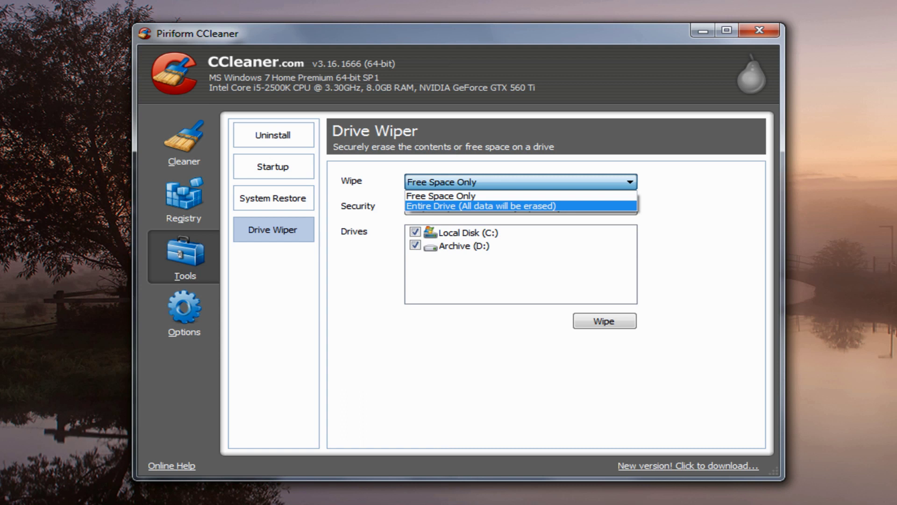
pyautogui.press('Return')
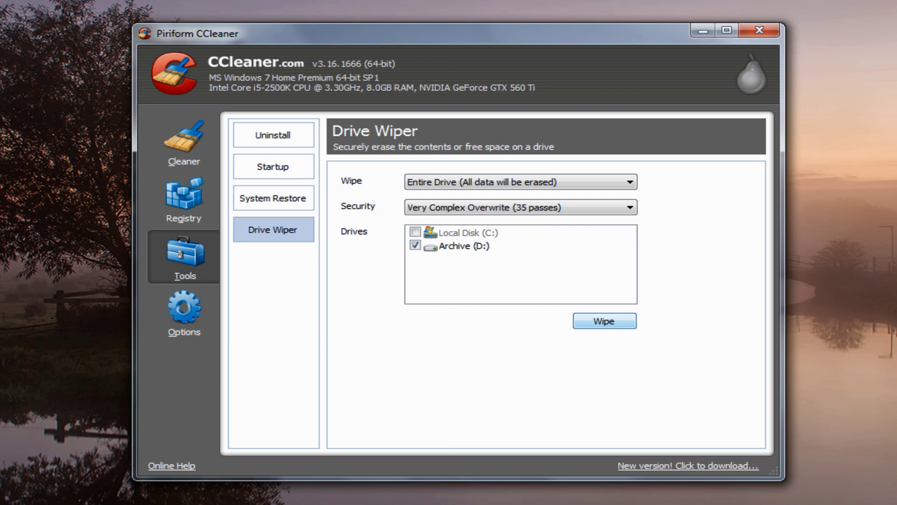
pyautogui.click(520, 207)
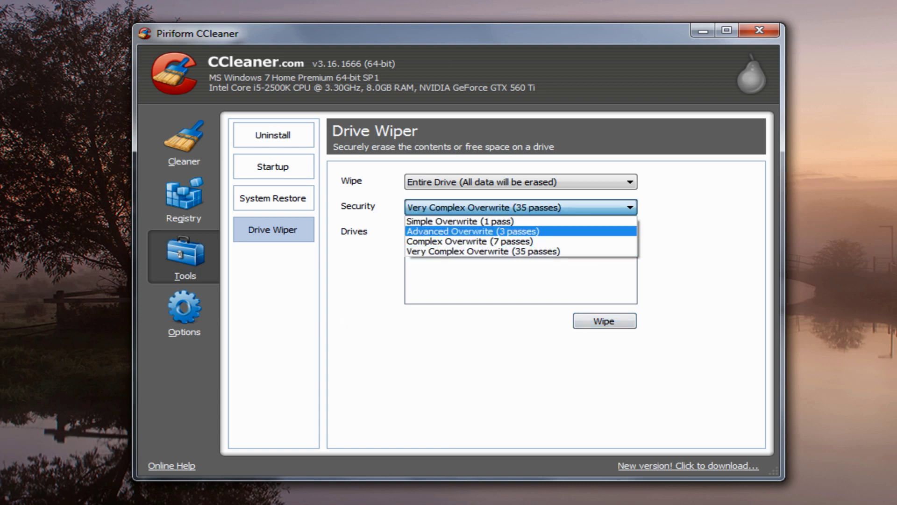
pyautogui.press('Return')
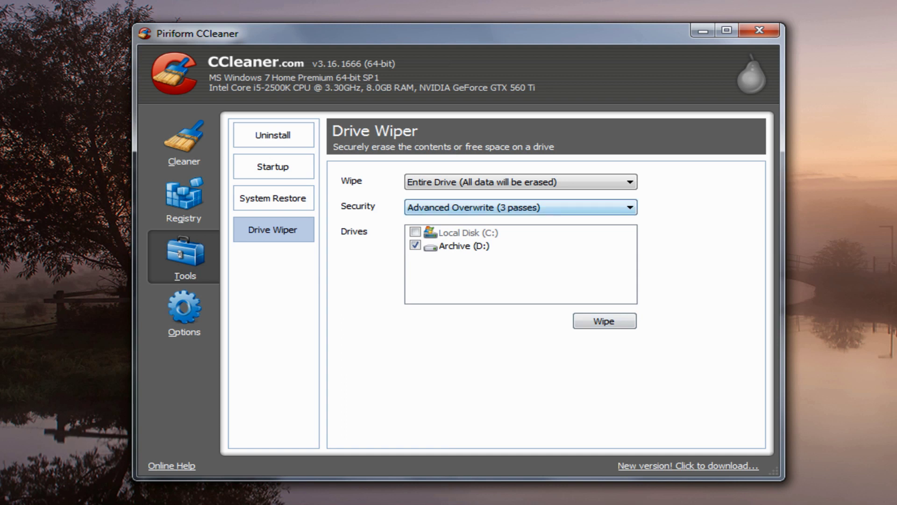
pyautogui.hotkey('alt', 'Down')
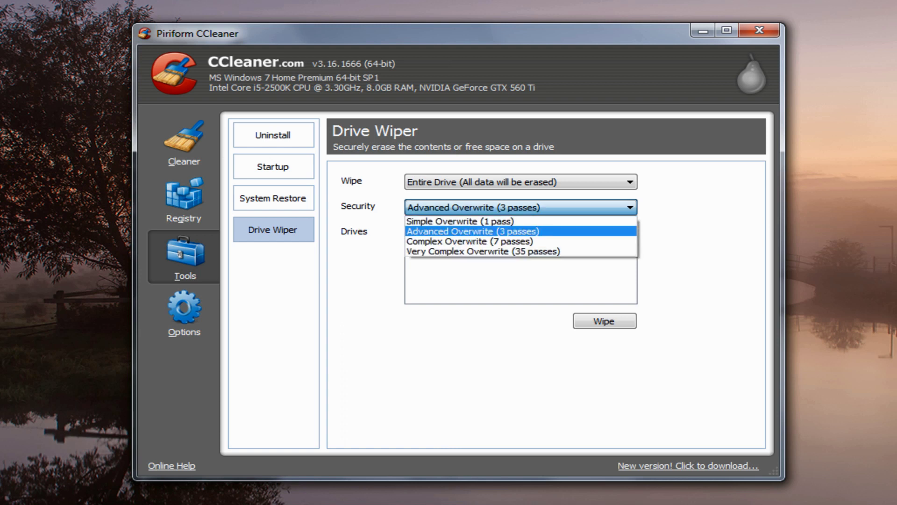
pyautogui.press('Return')
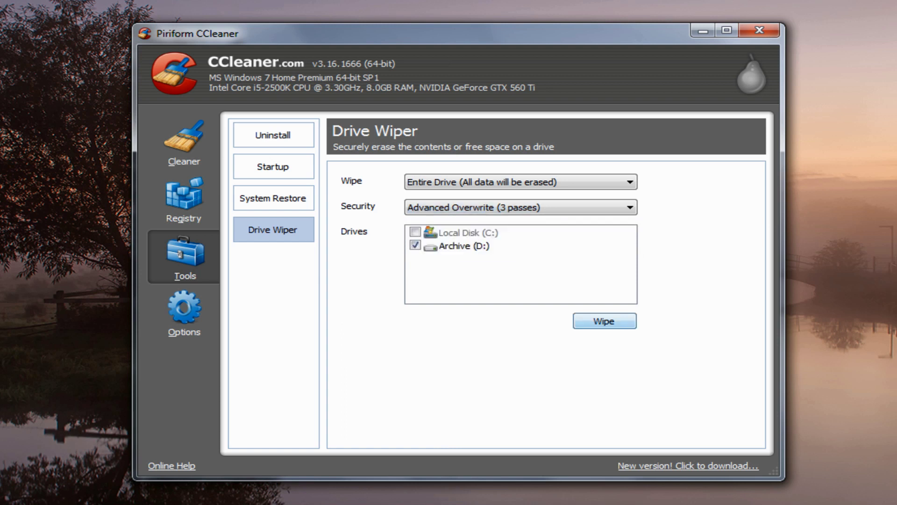
# Open the basic program settings that control how CCleaner functions.
pyautogui.hotkey('alt', 'o')
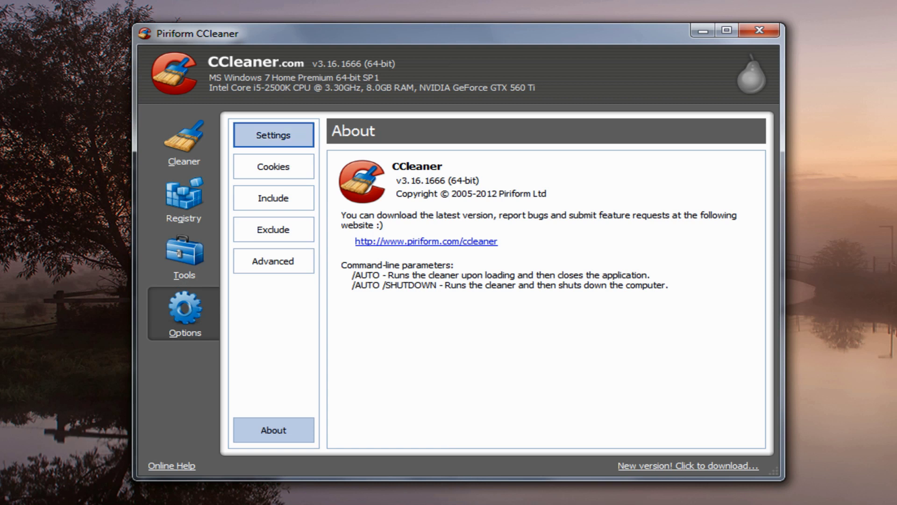
pyautogui.click(274, 135)
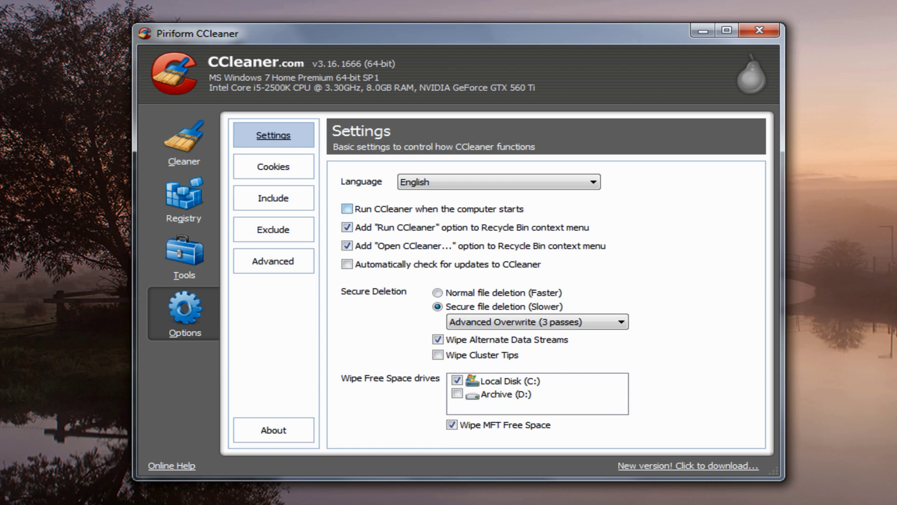
# Toggle running CCleaner when the computer starts and automatically checking for updates, returning both options to off.
pyautogui.click(347, 209)
pyautogui.click(347, 208)
pyautogui.click(346, 209)
pyautogui.click(347, 209)
pyautogui.click(347, 264)
pyautogui.click(347, 264)
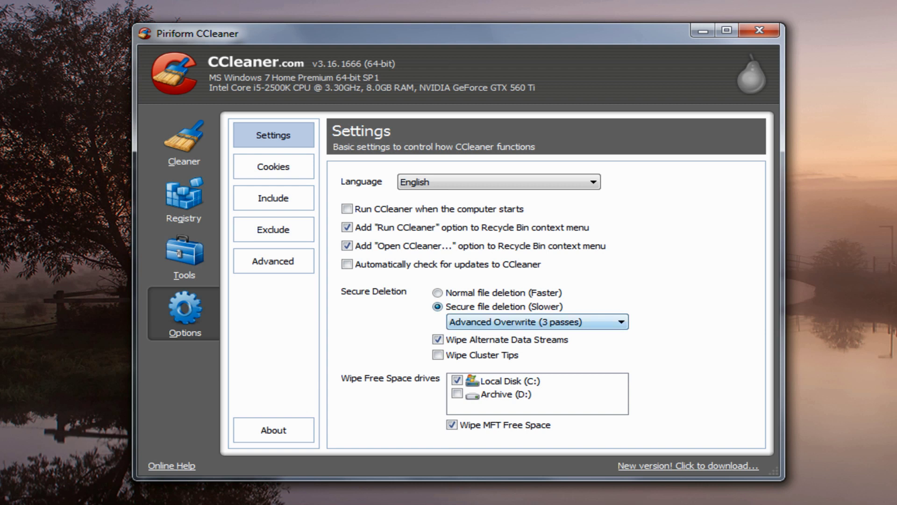
# Try Complex Overwrite (7 passes) for secure deletion and the Normal file deletion (Faster) option.
pyautogui.click(537, 322)
pyautogui.click(537, 355)
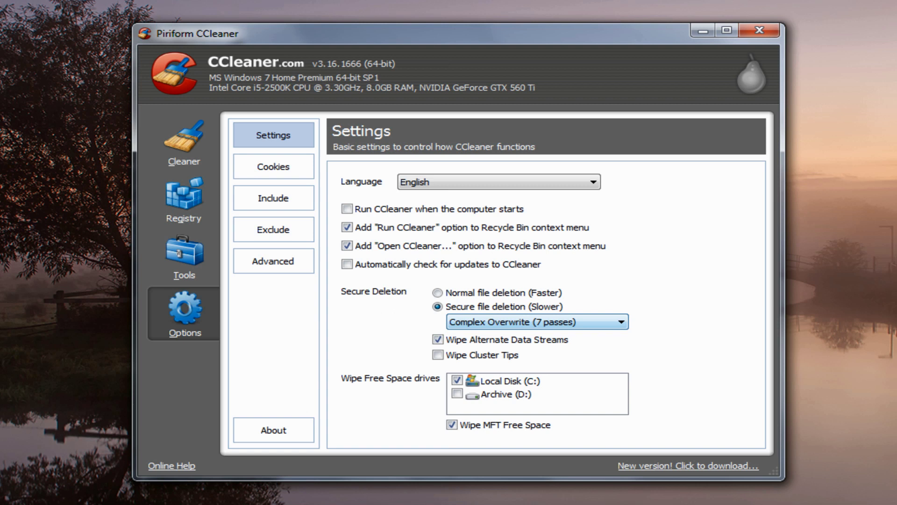
pyautogui.click(437, 293)
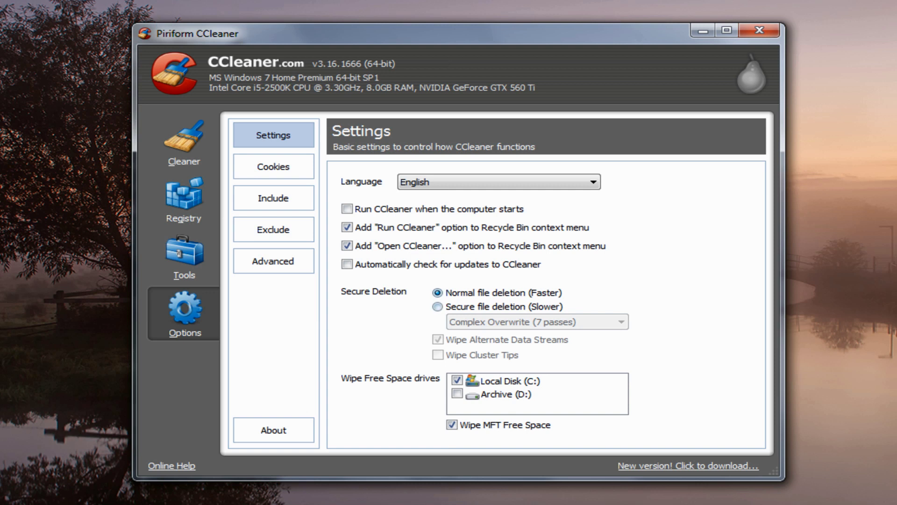
# Select Secure file deletion (Slower) with Advanced Overwrite (3 passes) and enable Wipe Cluster Tips.
pyautogui.click(438, 307)
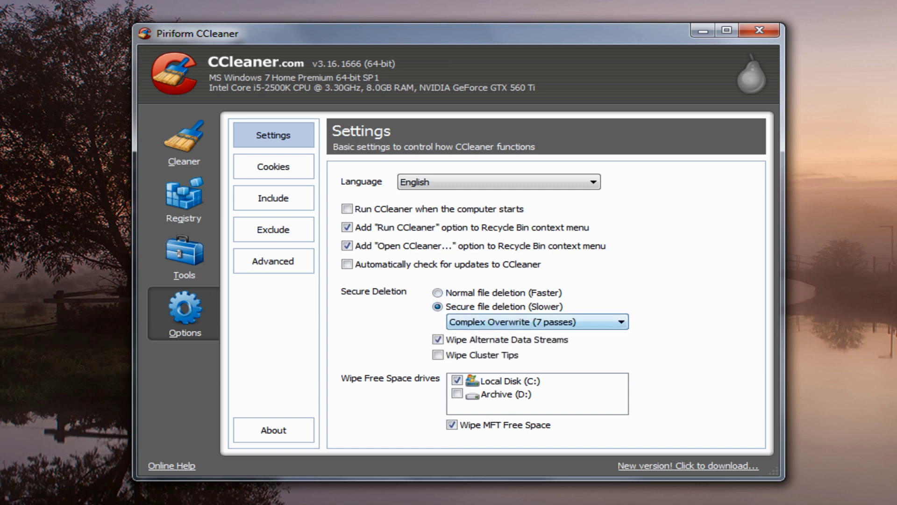
pyautogui.click(537, 322)
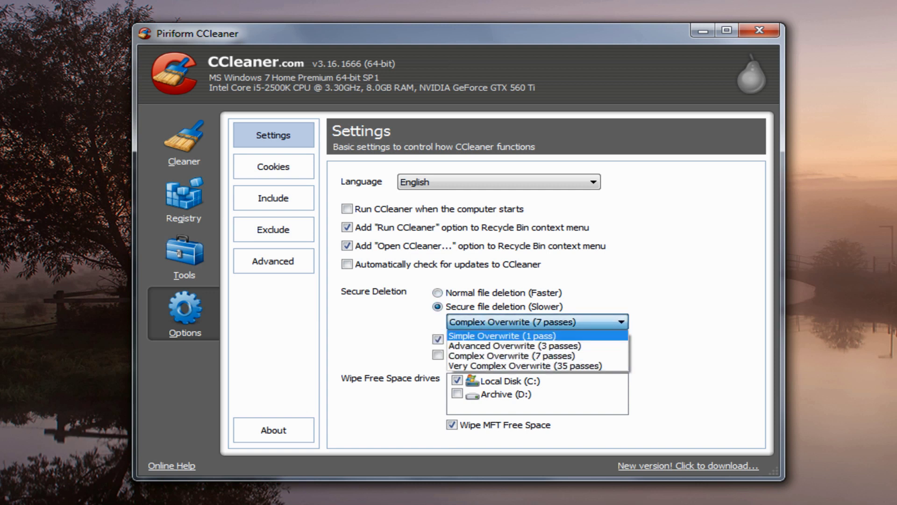
pyautogui.click(515, 346)
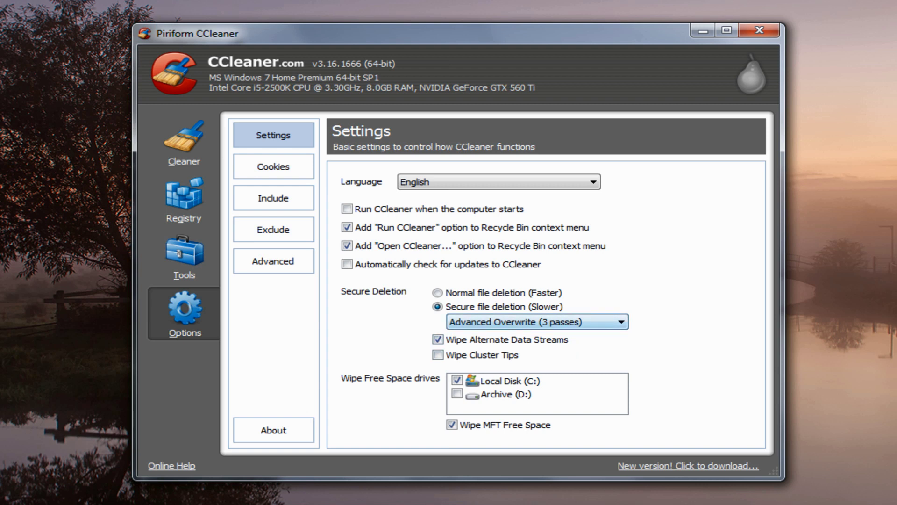
pyautogui.click(438, 354)
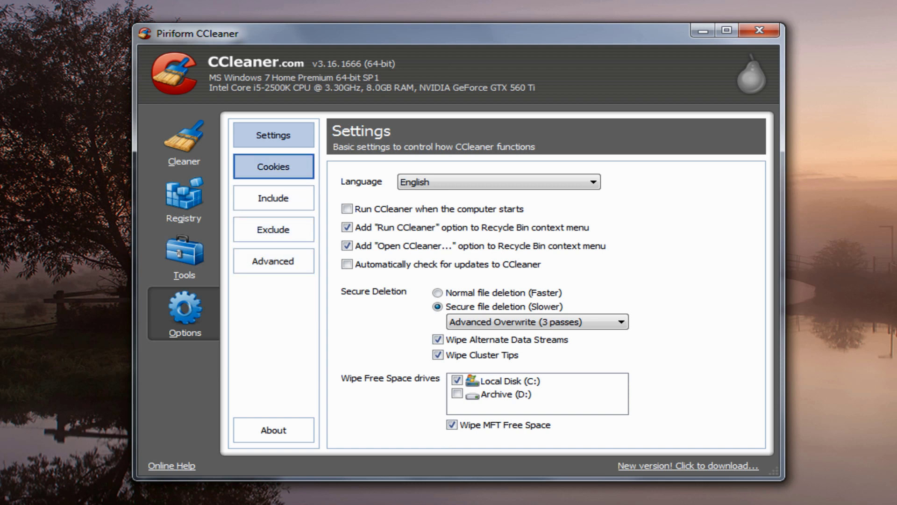
# Move the account.lunarpages.com cookie from the cookies to delete to the cookies to keep.
pyautogui.click(273, 166)
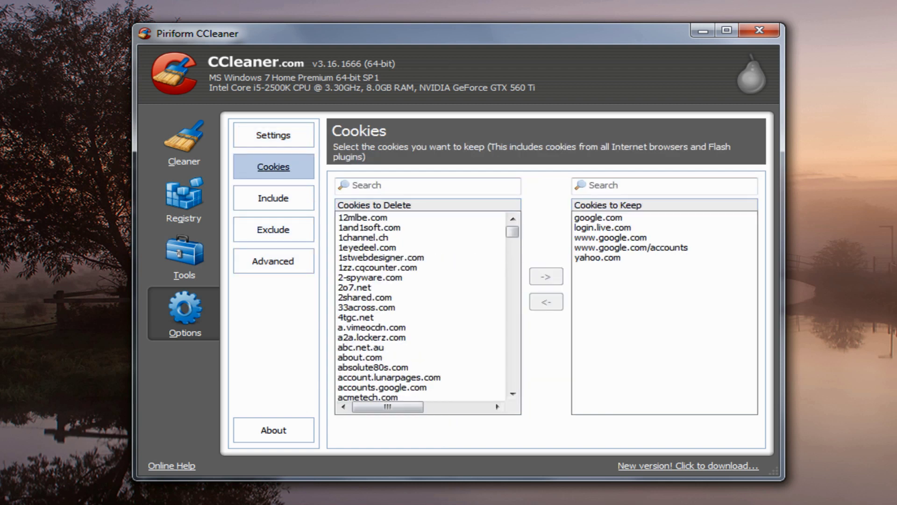
pyautogui.click(370, 277)
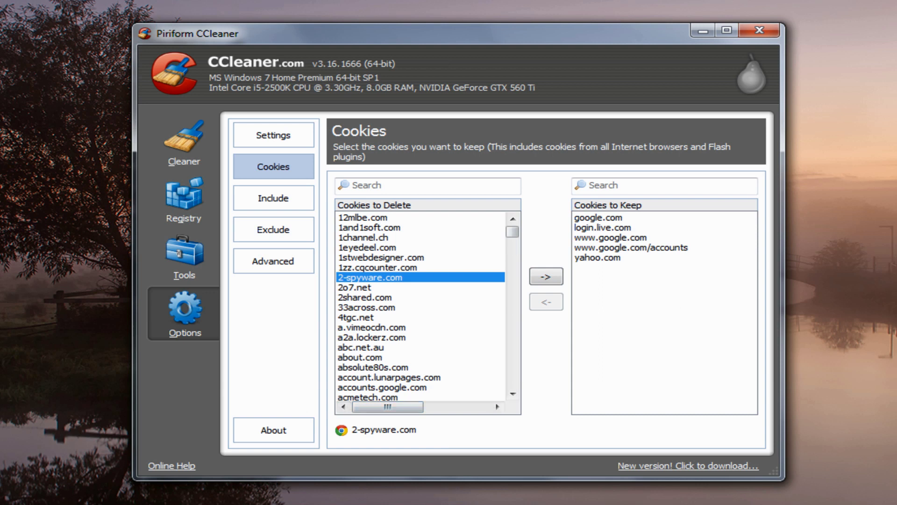
pyautogui.click(388, 377)
pyautogui.click(546, 276)
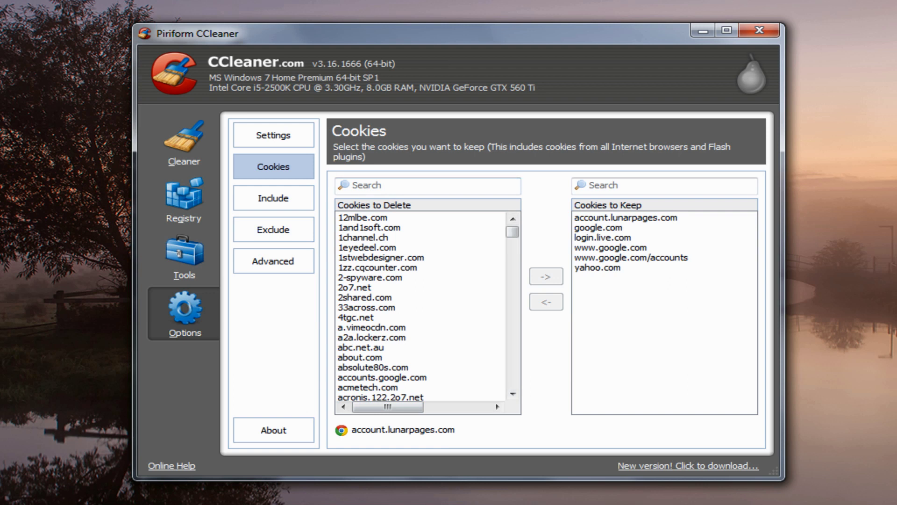
# Start a custom Include entry and set its option to Include files, subfolders and the folder itself.
pyautogui.click(273, 197)
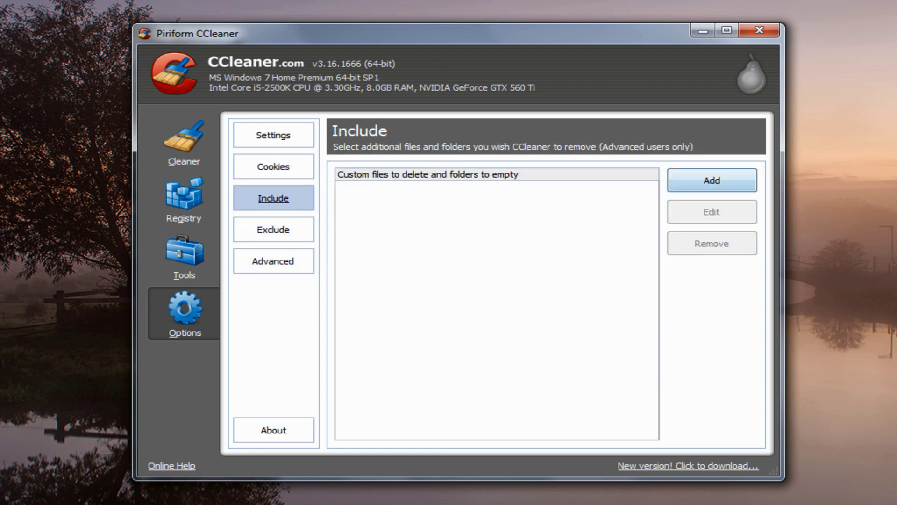
pyautogui.click(711, 180)
pyautogui.moveTo(458, 113); pyautogui.dragTo(463, 165)
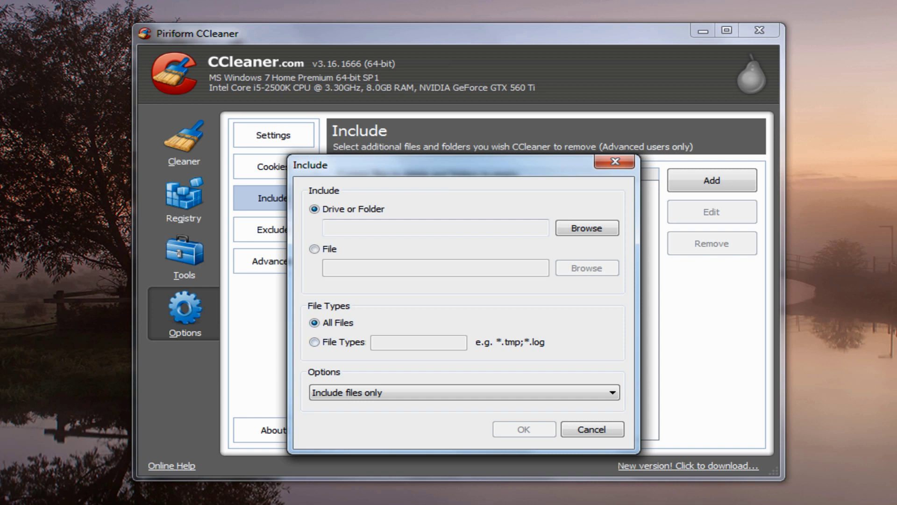
pyautogui.click(464, 392)
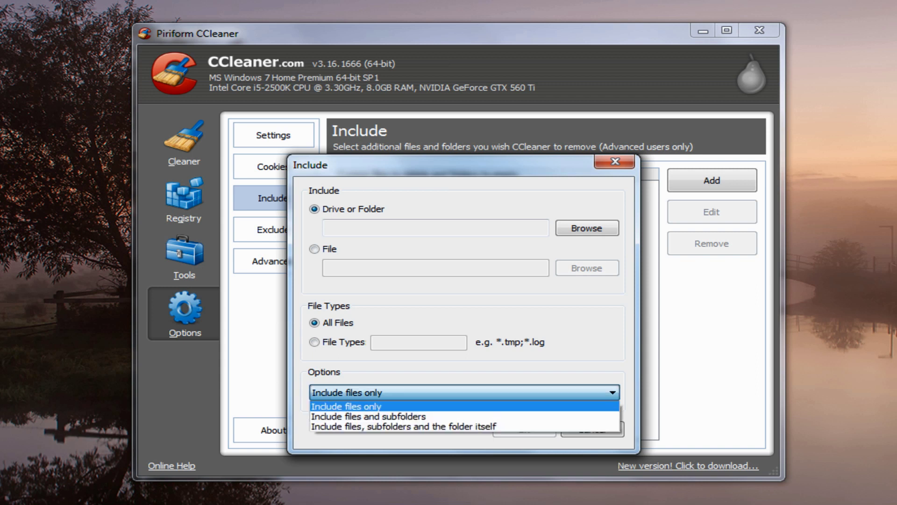
pyautogui.press('Down')
pyautogui.press('Down')
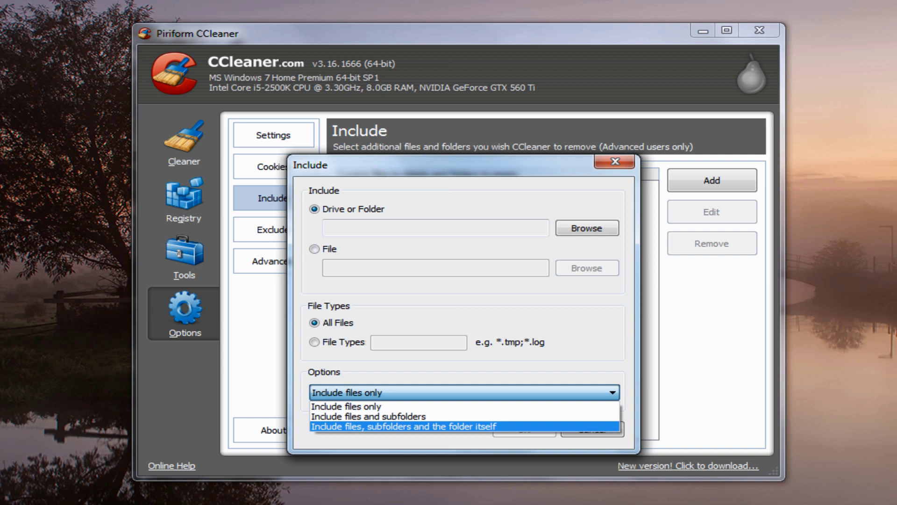
pyautogui.press('Return')
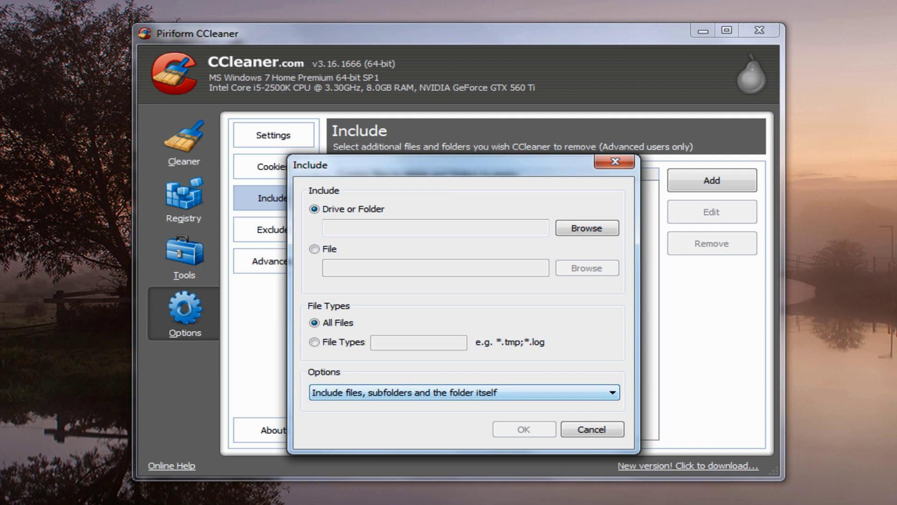
# Choose C:\Temp as the folder for the Include entry, and cancel the entry without adding it.
pyautogui.click(586, 228)
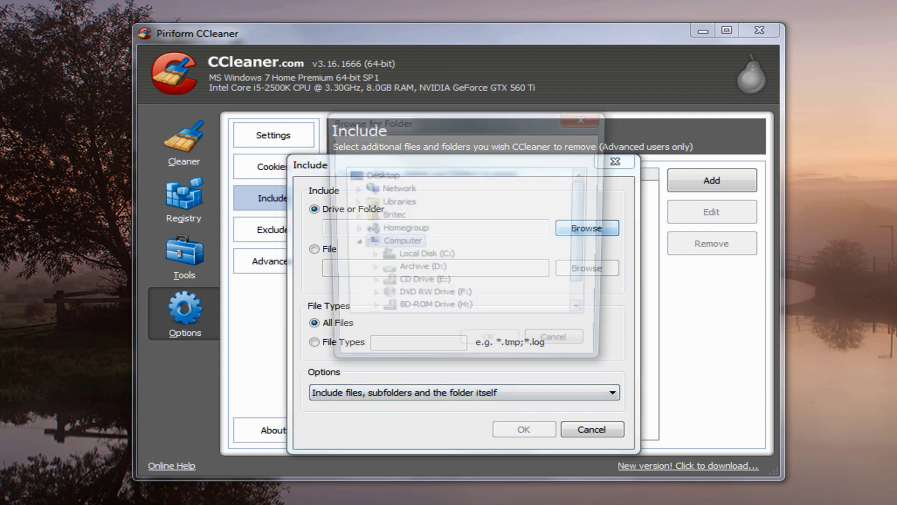
pyautogui.click(423, 257)
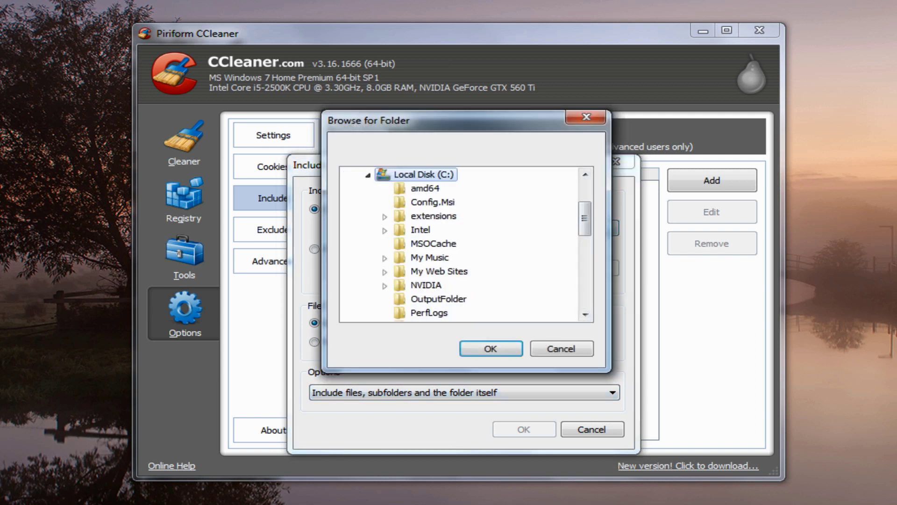
pyautogui.moveTo(584, 218); pyautogui.dragTo(584, 254)
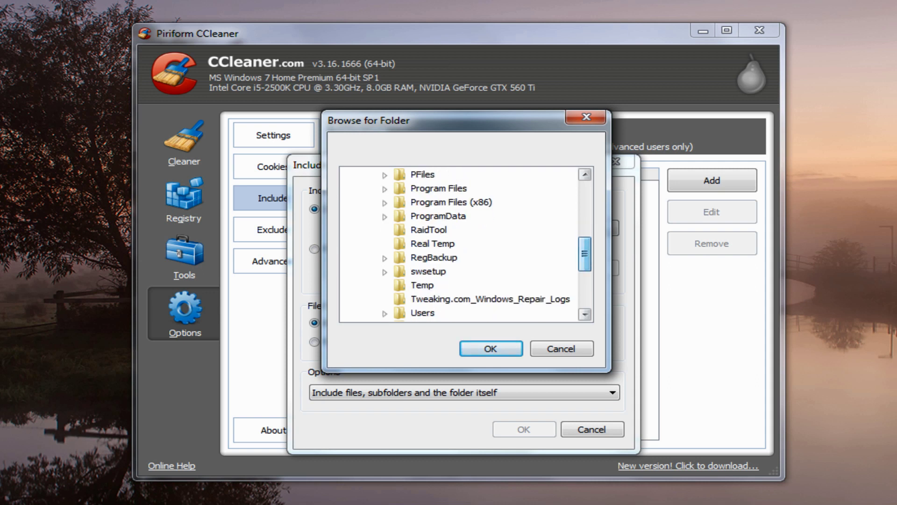
pyautogui.click(421, 285)
pyautogui.click(491, 349)
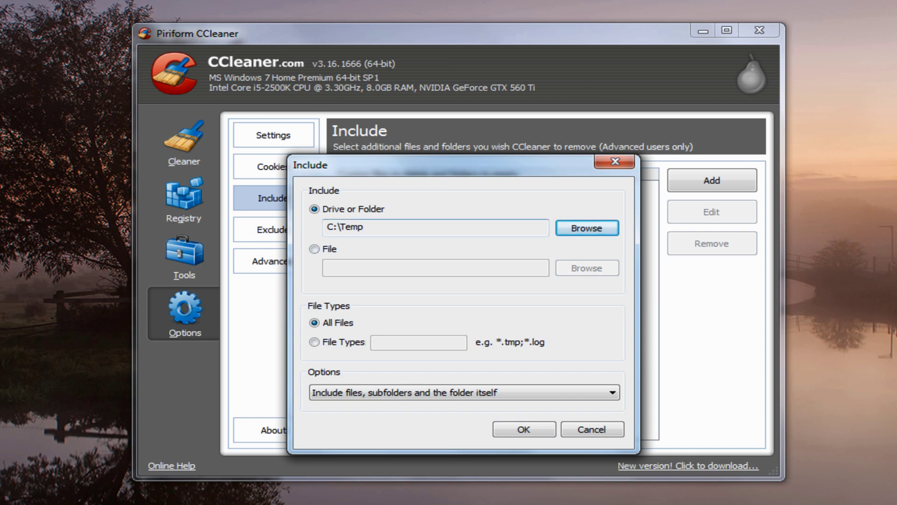
pyautogui.hotkey('shift', 'Tab')
pyautogui.press('End')
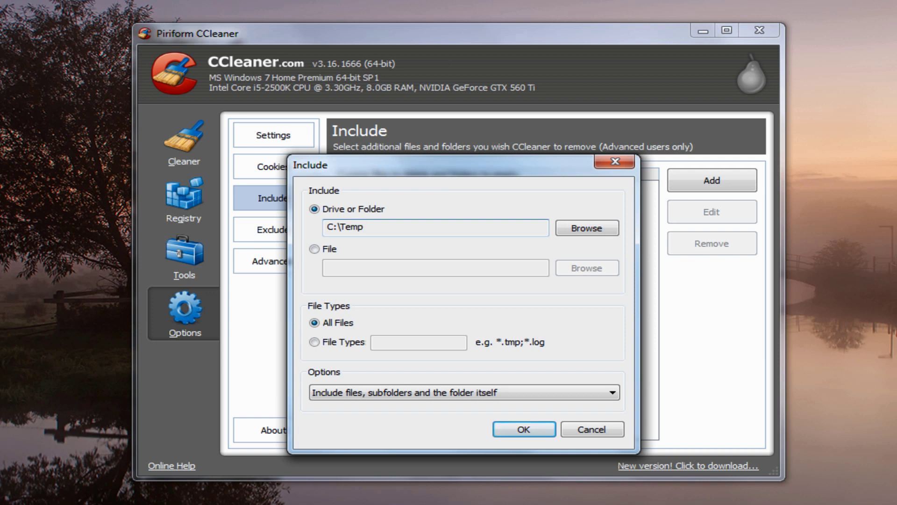
pyautogui.click(591, 429)
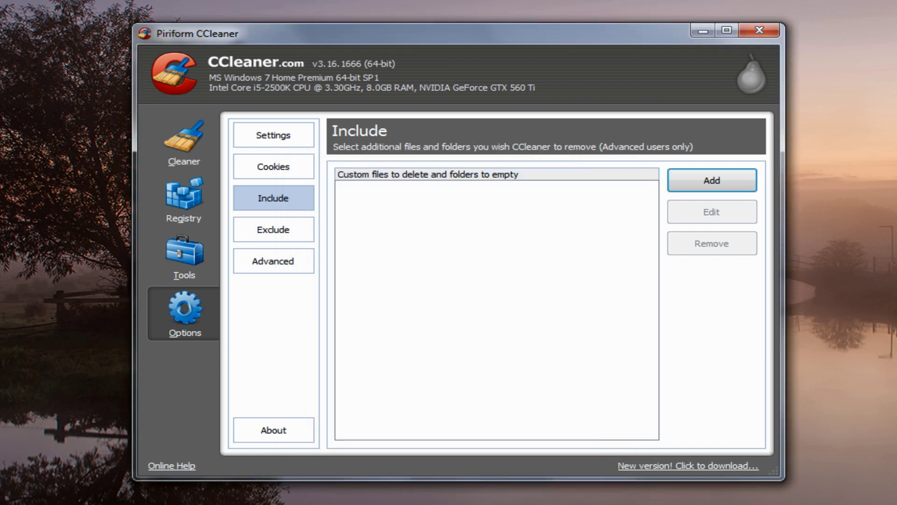
# Start a new Exclude entry and examine its Registry Key, File, and Drive or Folder choices, ending on Drive or Folder.
pyautogui.click(274, 229)
pyautogui.press('Tab')
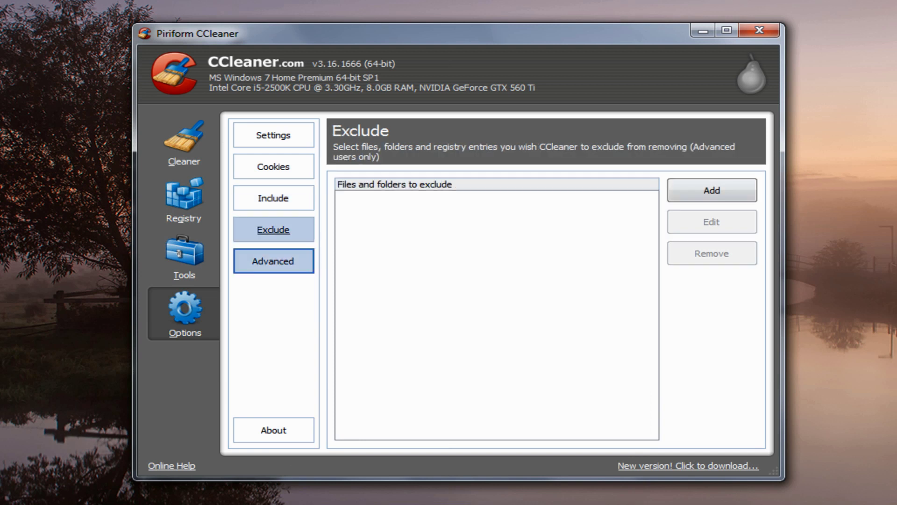
pyautogui.press('Tab')
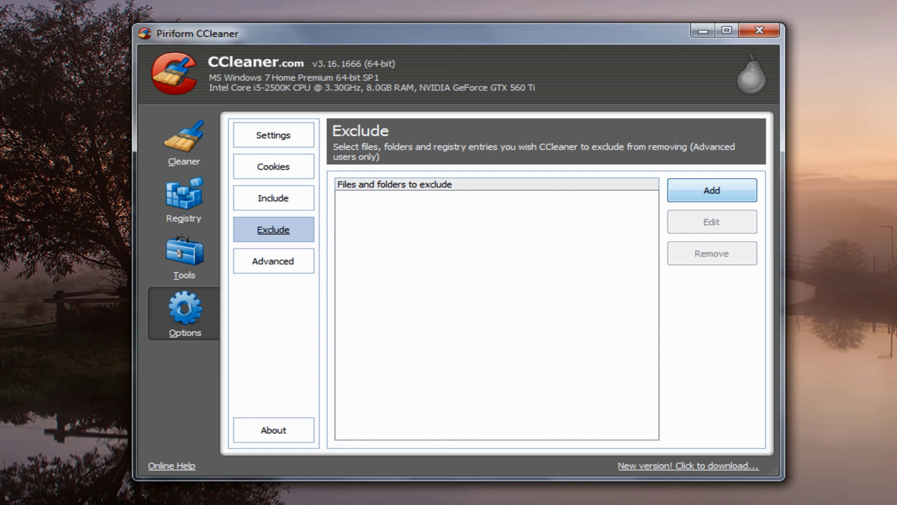
pyautogui.press('Return')
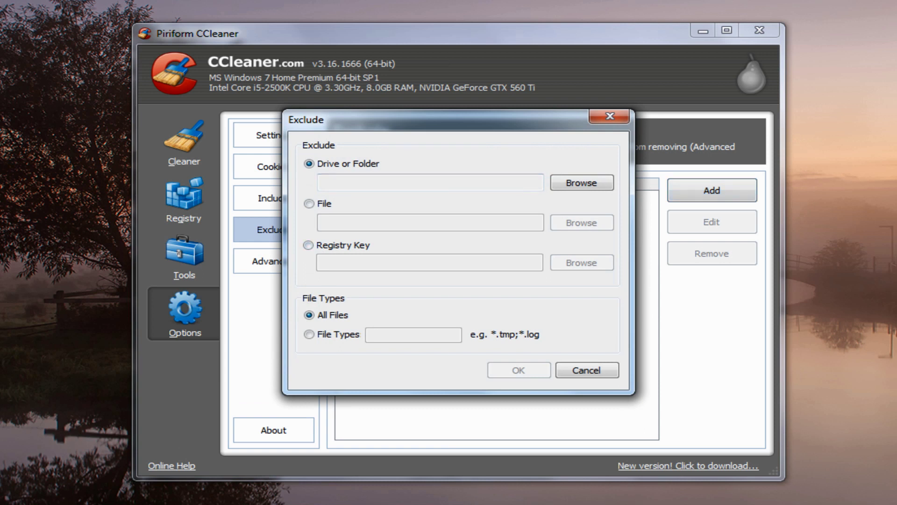
pyautogui.moveTo(458, 119); pyautogui.dragTo(539, 179)
pyautogui.click(389, 305)
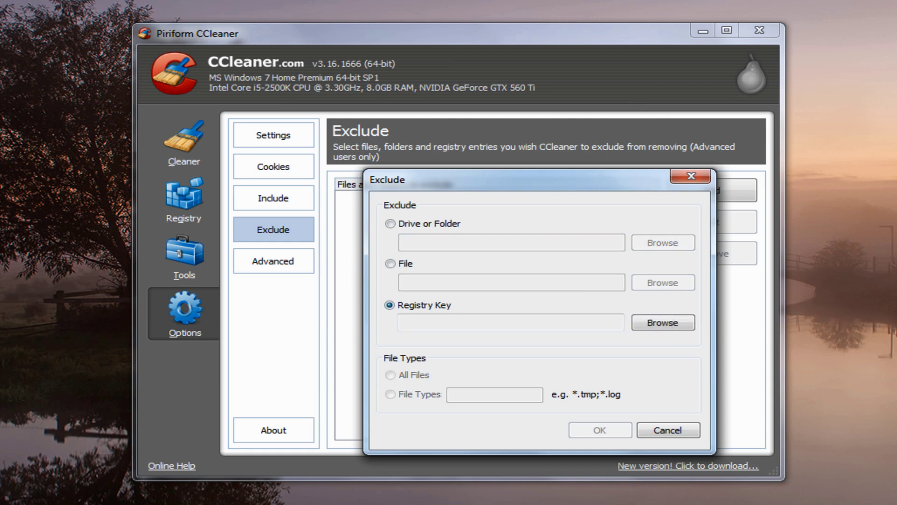
pyautogui.click(390, 263)
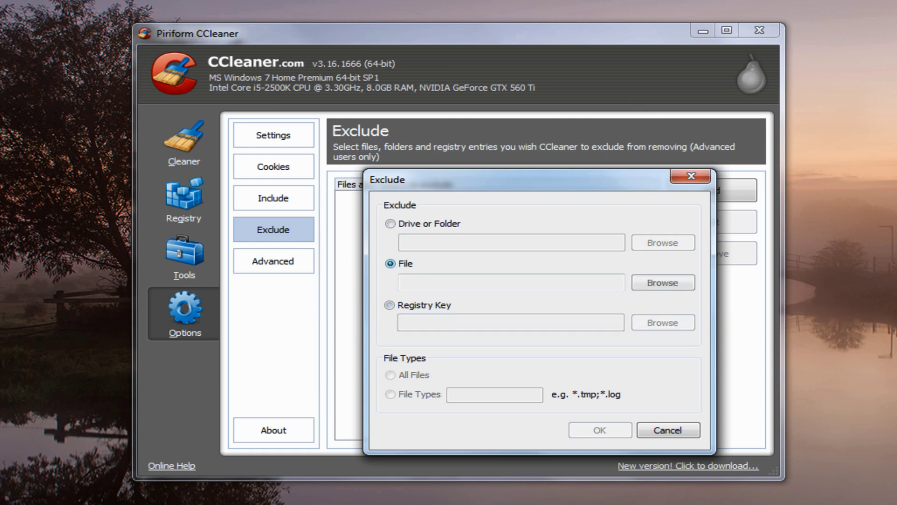
pyautogui.click(390, 223)
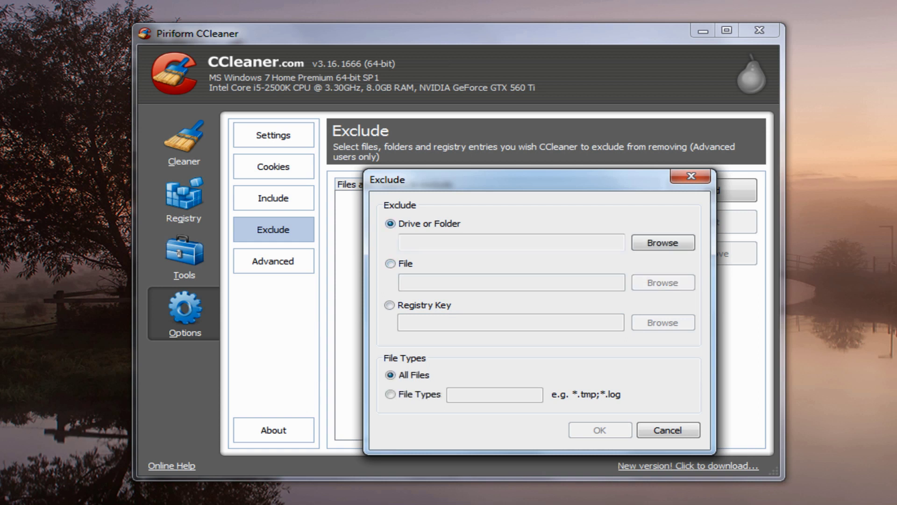
# Cancel the new Exclude entry and examine the Advanced options, trying the 24-hour limits for Windows Temp and Recycle Bin files.
pyautogui.click(668, 430)
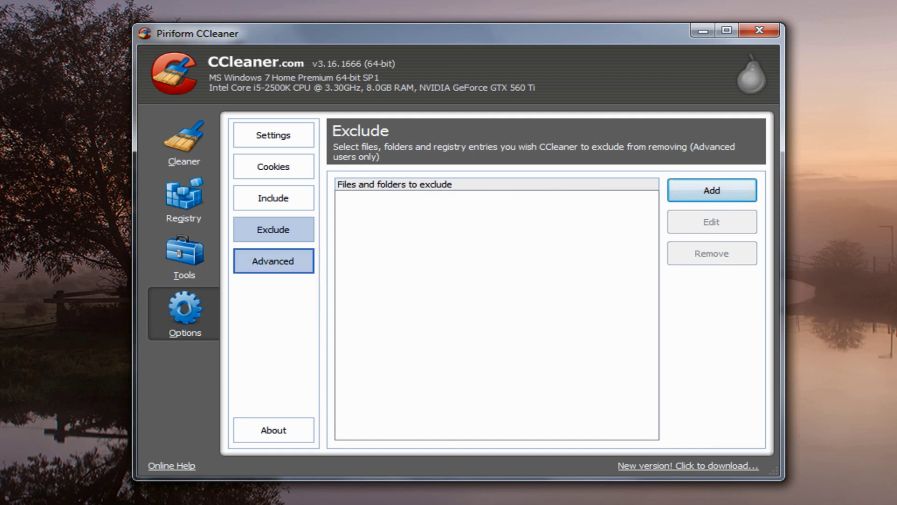
pyautogui.click(274, 261)
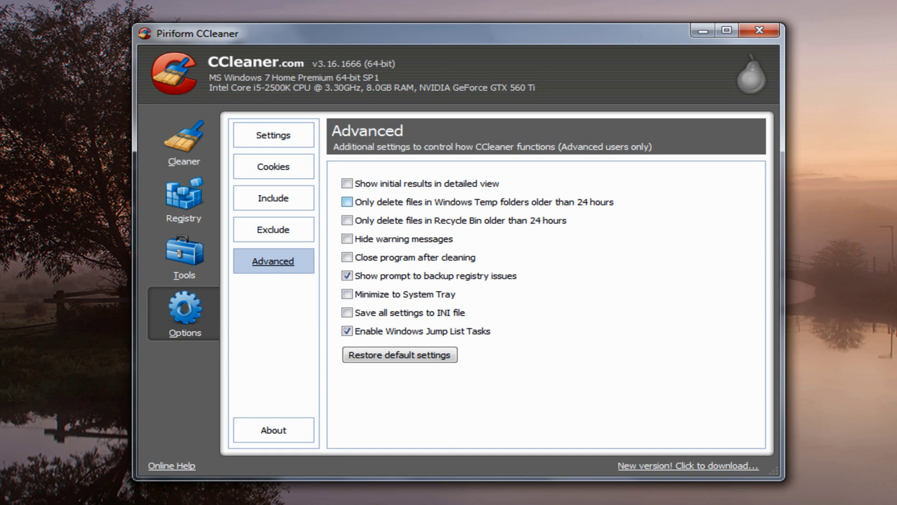
pyautogui.click(347, 201)
pyautogui.click(347, 220)
pyautogui.click(347, 202)
pyautogui.click(347, 220)
pyautogui.click(347, 312)
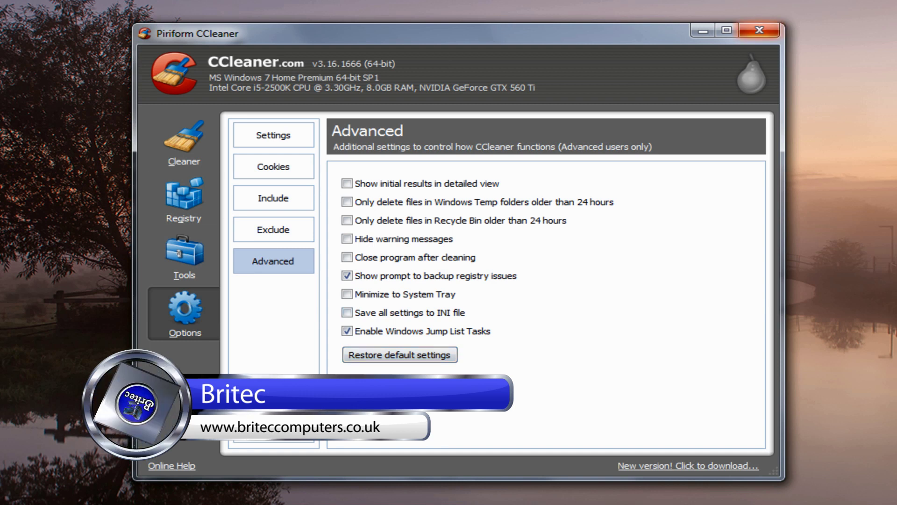
# Return to the Cleaner section, close CCleaner, and find and open Windows Task Scheduler.
pyautogui.click(183, 143)
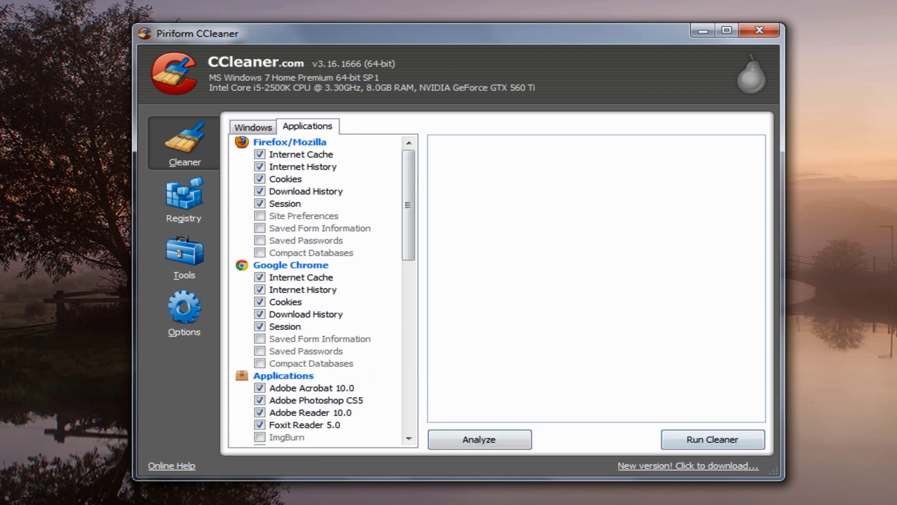
pyautogui.click(759, 29)
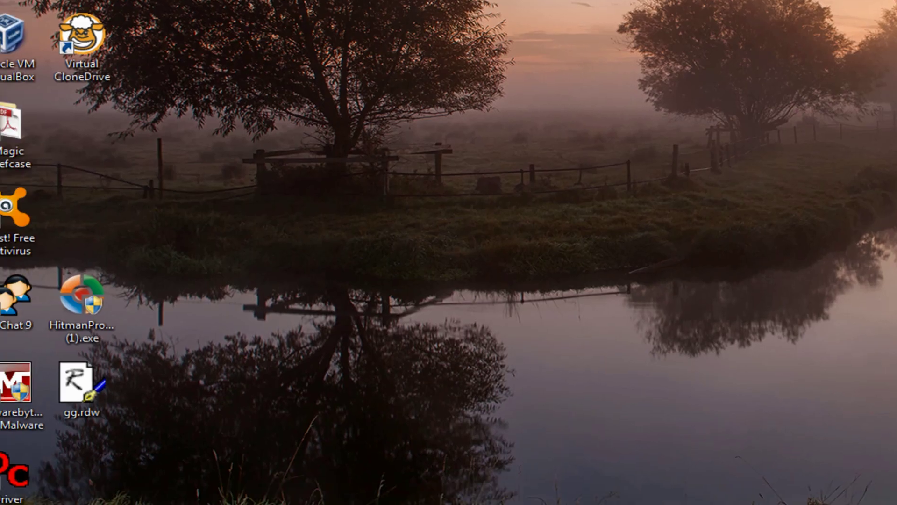
pyautogui.click(26, 486)
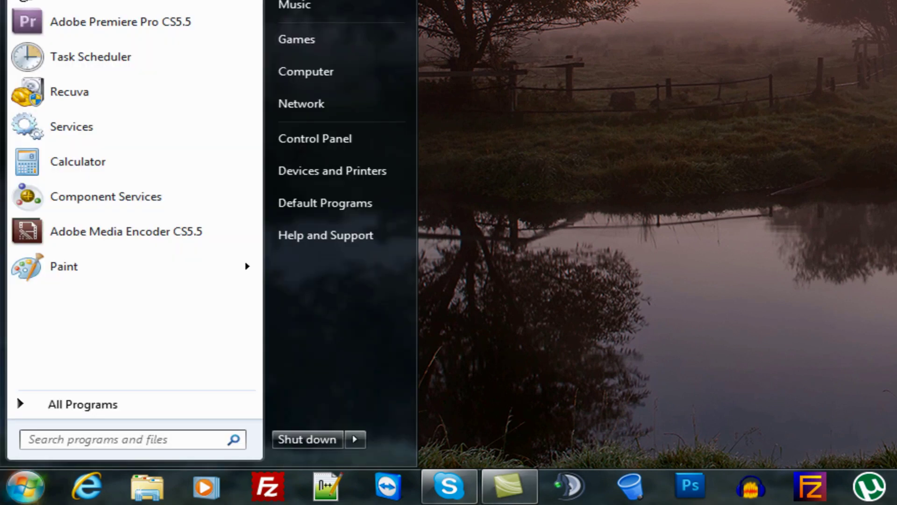
pyautogui.click(26, 439)
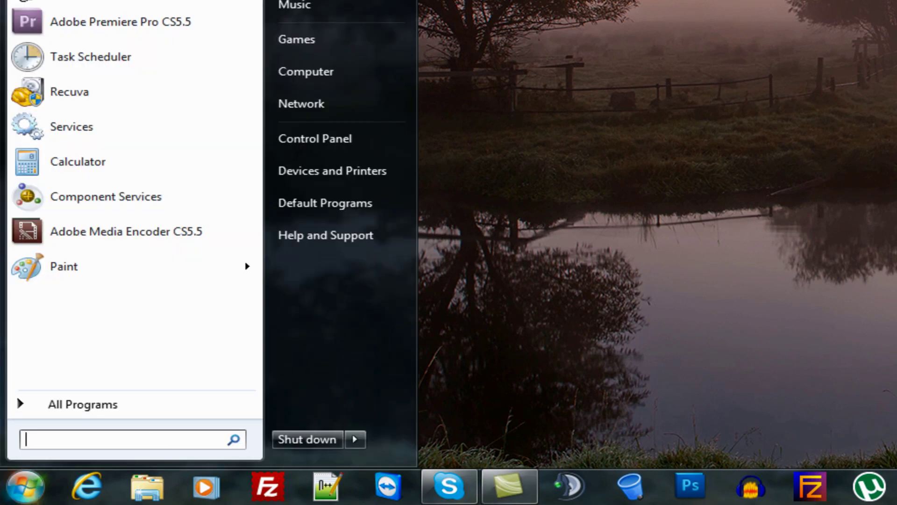
pyautogui.write('task')
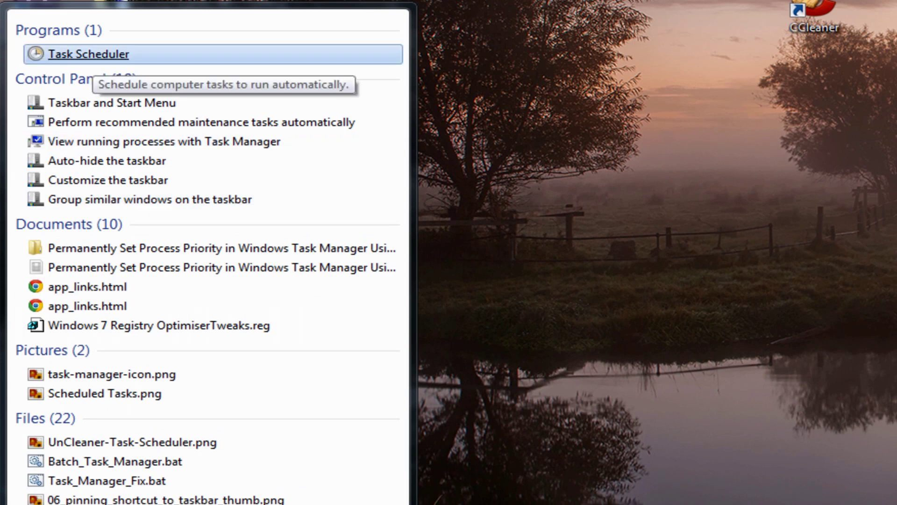
pyautogui.click(93, 54)
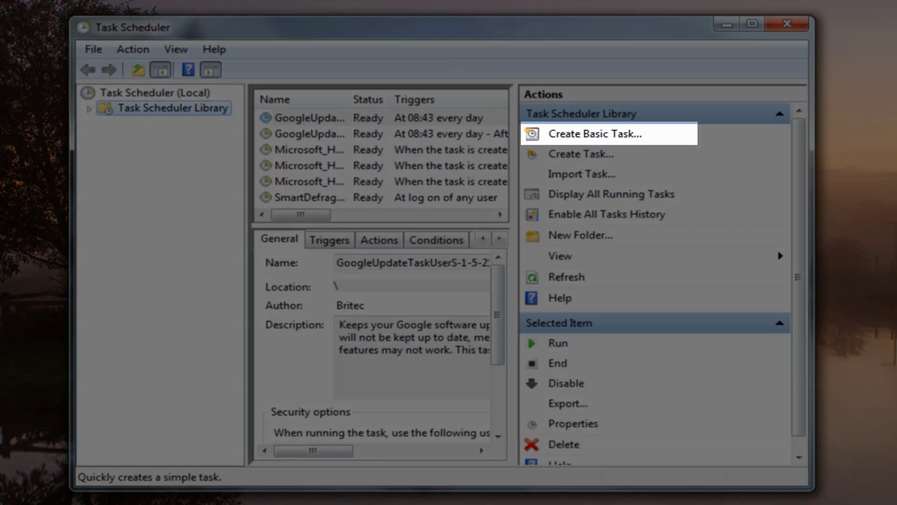
# Create a basic task named ccleaner with no description and continue to its trigger.
pyautogui.click(595, 133)
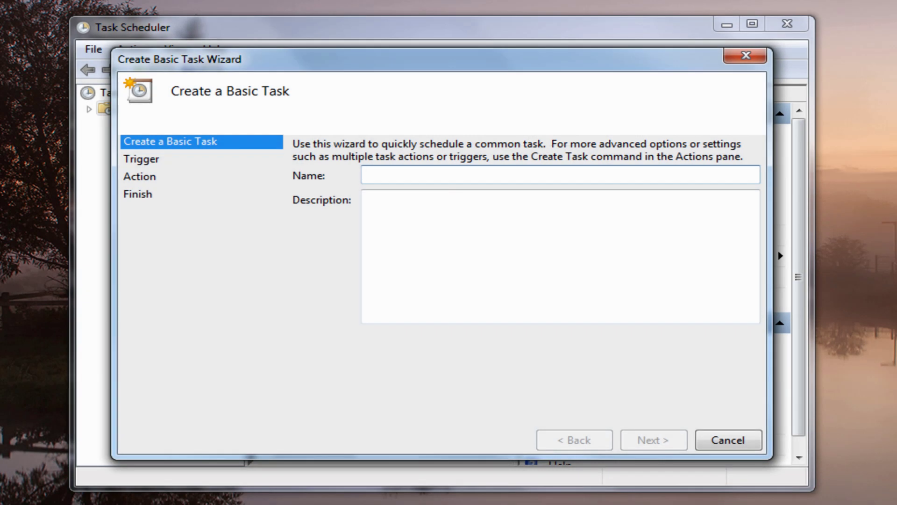
pyautogui.write('cc')
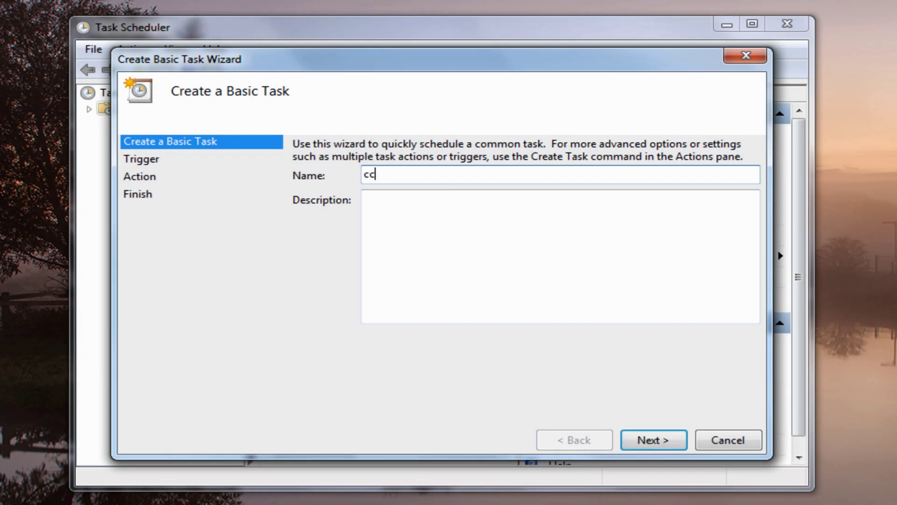
pyautogui.write('leaner')
pyautogui.click(367, 198)
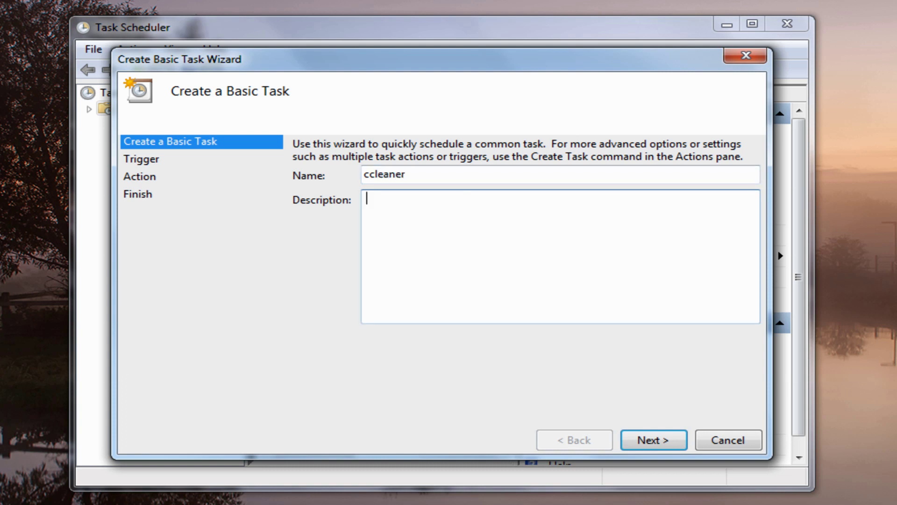
pyautogui.click(653, 440)
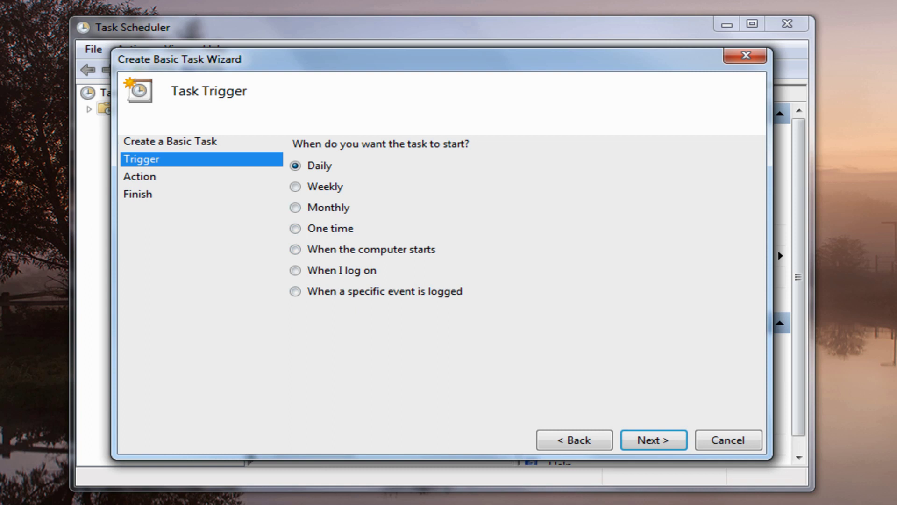
# Set the ccleaner task's trigger to Weekly, running on Sunday.
pyautogui.click(295, 187)
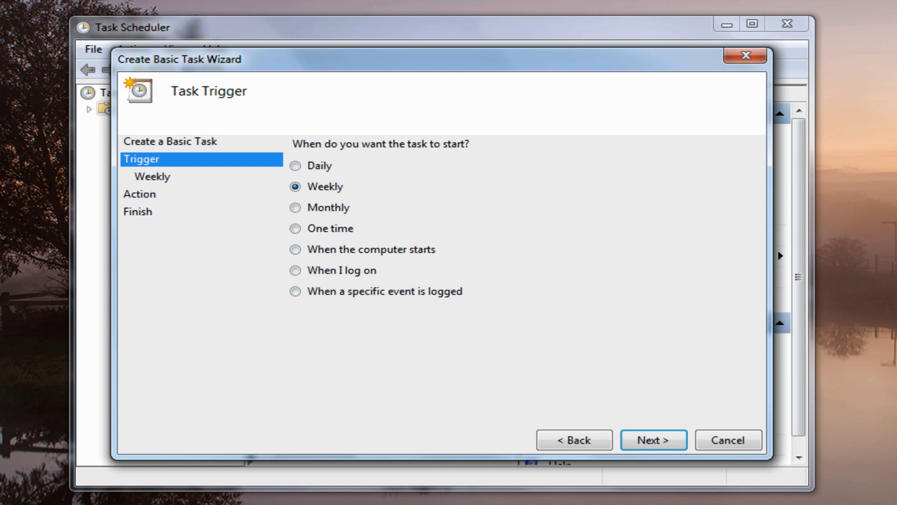
pyautogui.press('Return')
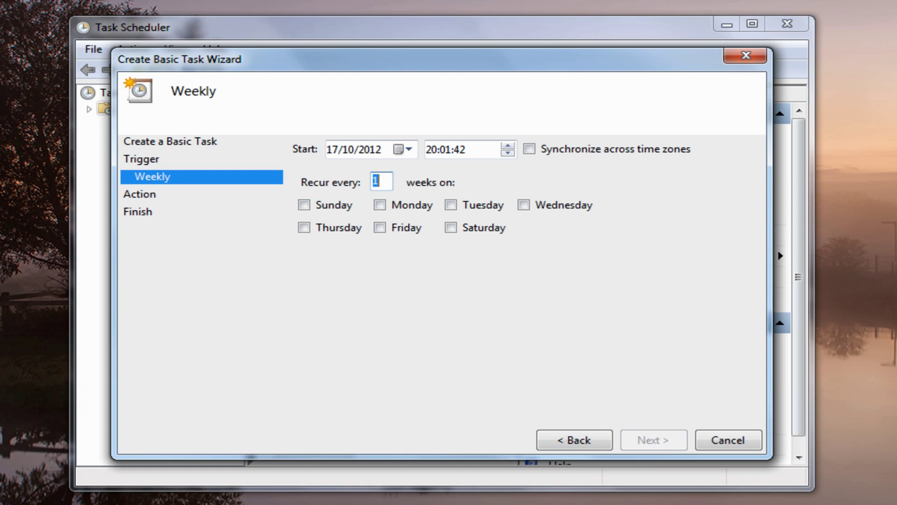
pyautogui.click(304, 205)
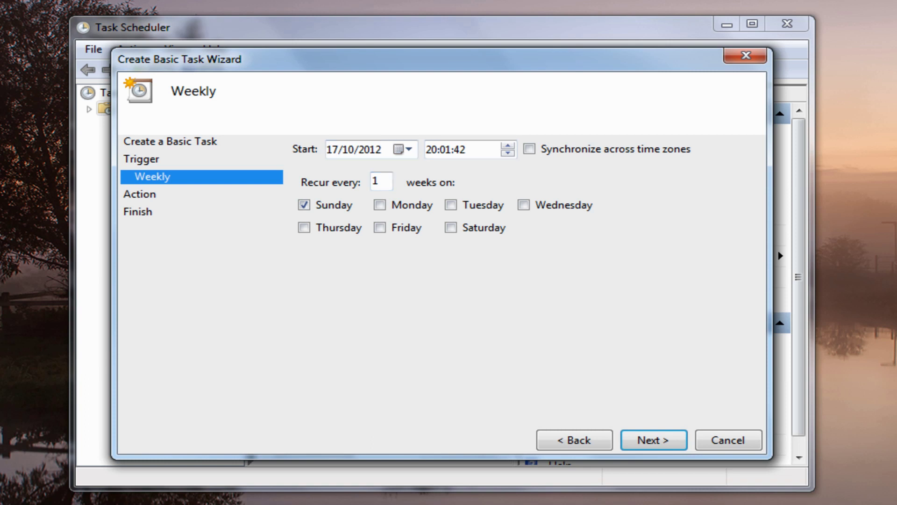
pyautogui.press('Return')
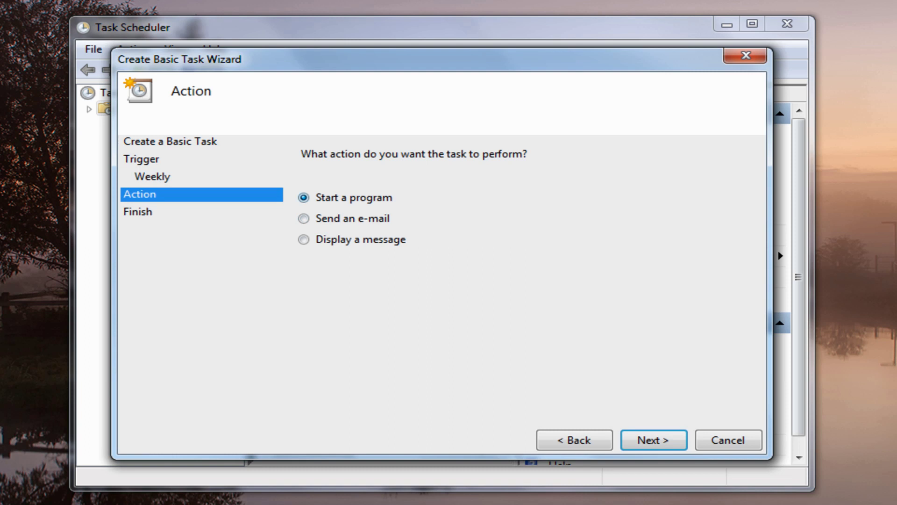
# Set the task to start C:\Program Files\CCleaner\CCleaner.exe with the argument /AUTO, and accept the program and argument confirmation.
pyautogui.press('Return')
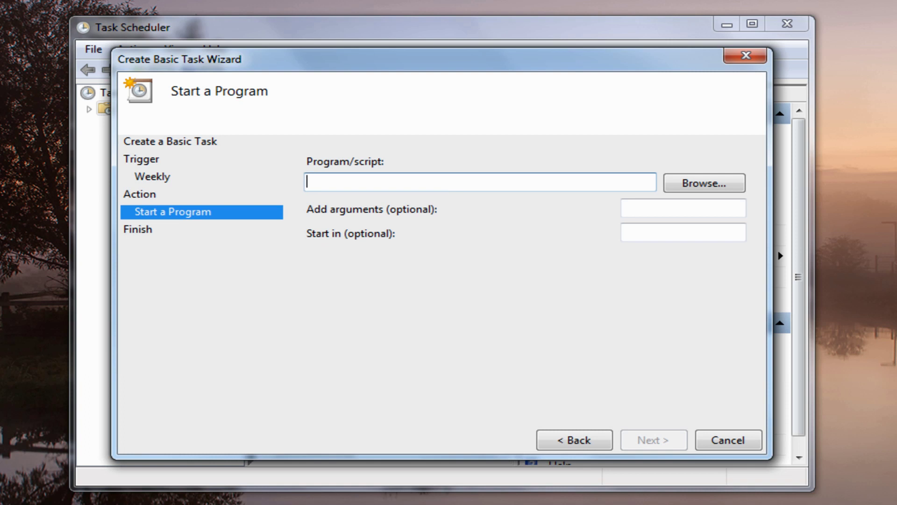
pyautogui.rightClick(307, 182)
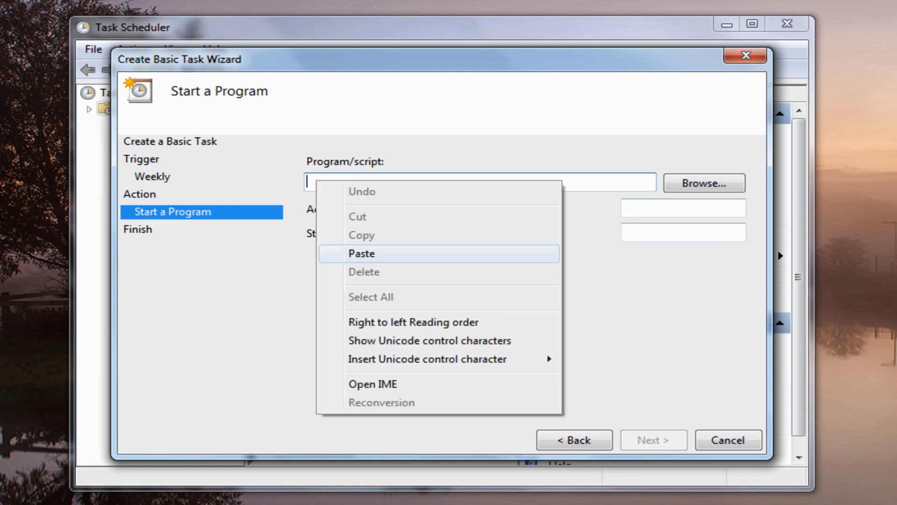
pyautogui.click(348, 252)
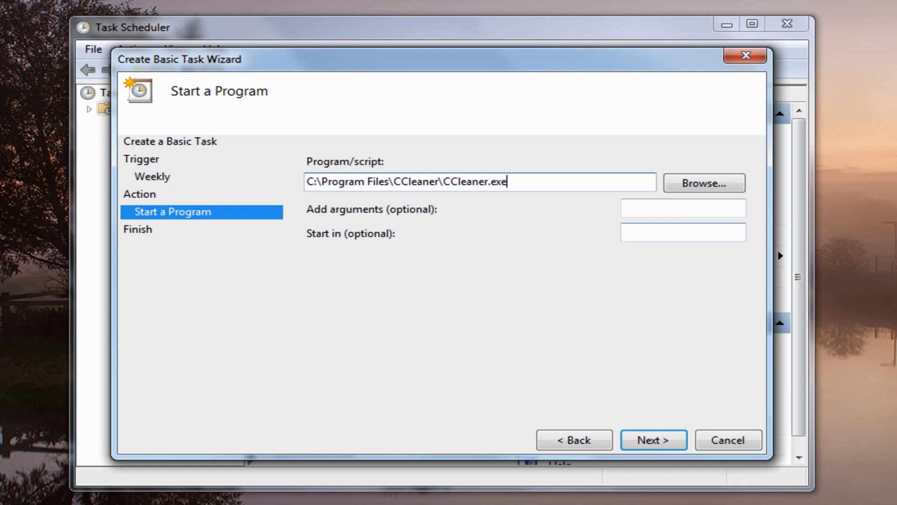
pyautogui.click(683, 208)
pyautogui.write('/AUTO')
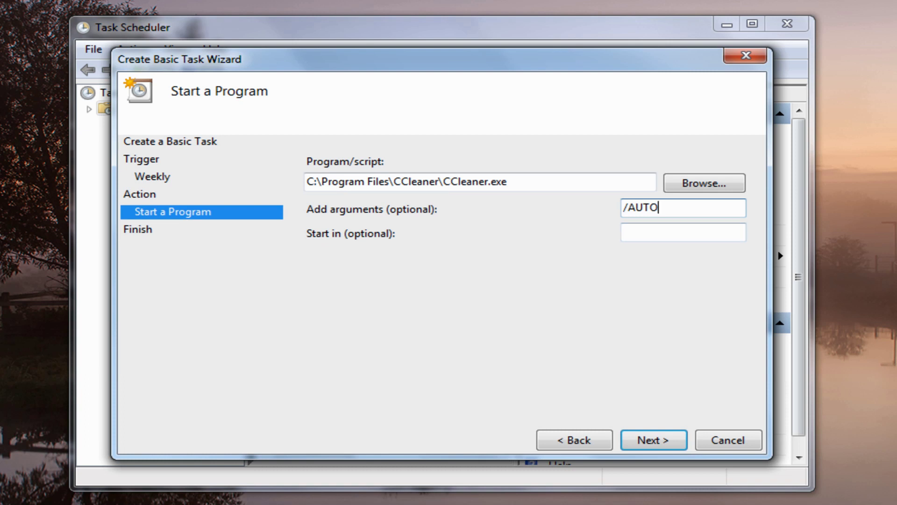
pyautogui.click(654, 440)
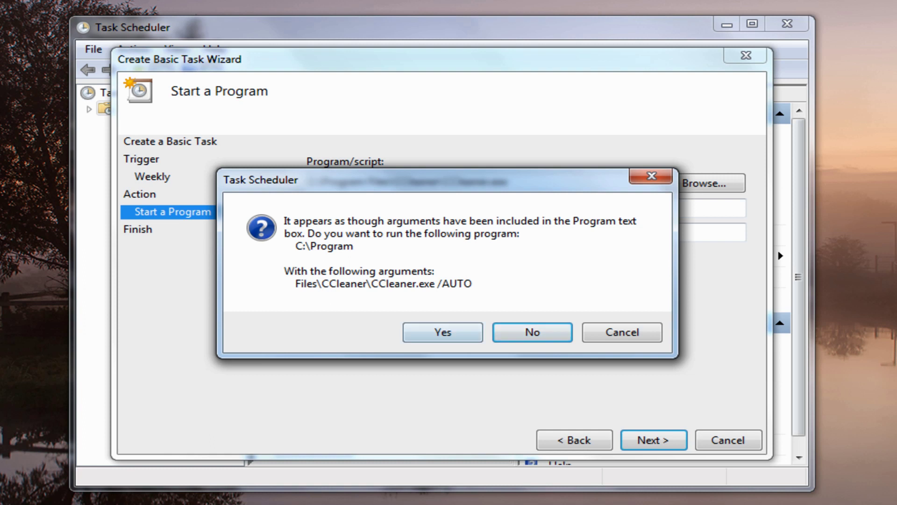
pyautogui.click(442, 331)
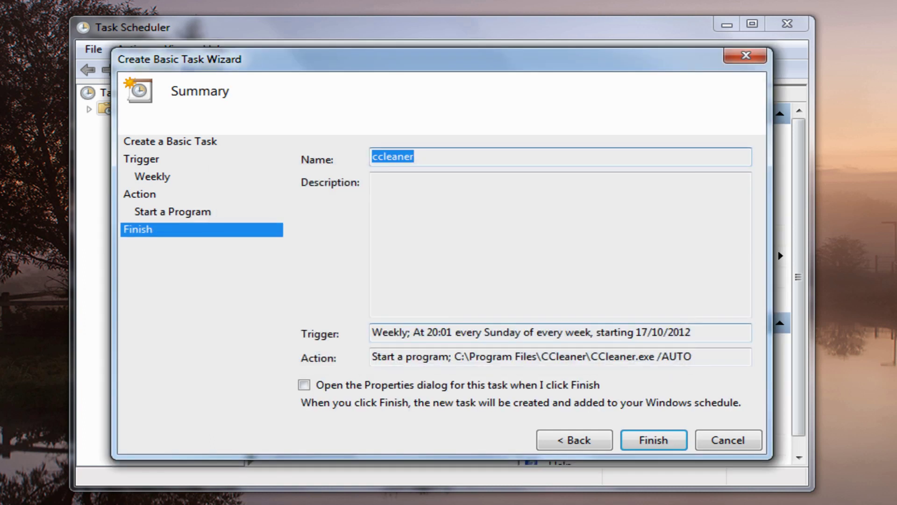
# Enable opening the Properties dialog on completion and finish creating the ccleaner task.
pyautogui.hotkey('alt', 'o')
pyautogui.hotkey('alt', 'o')
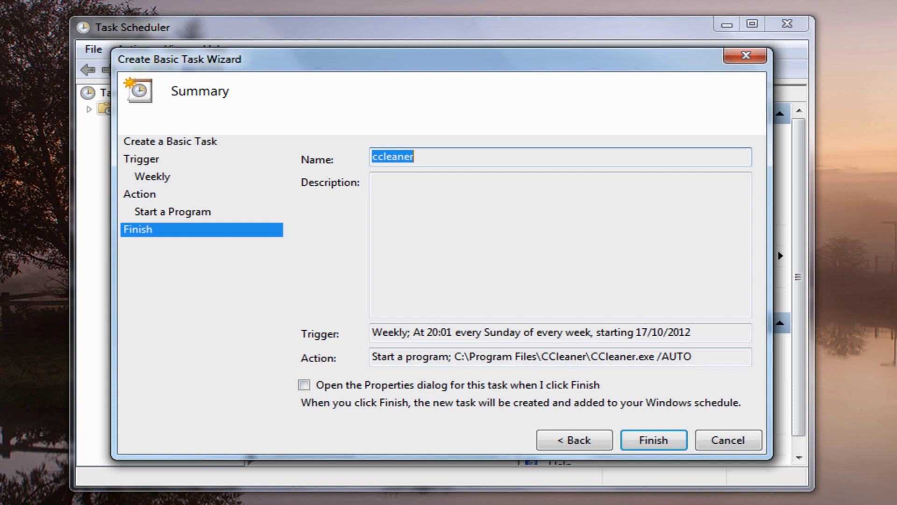
pyautogui.hotkey('alt', 'o')
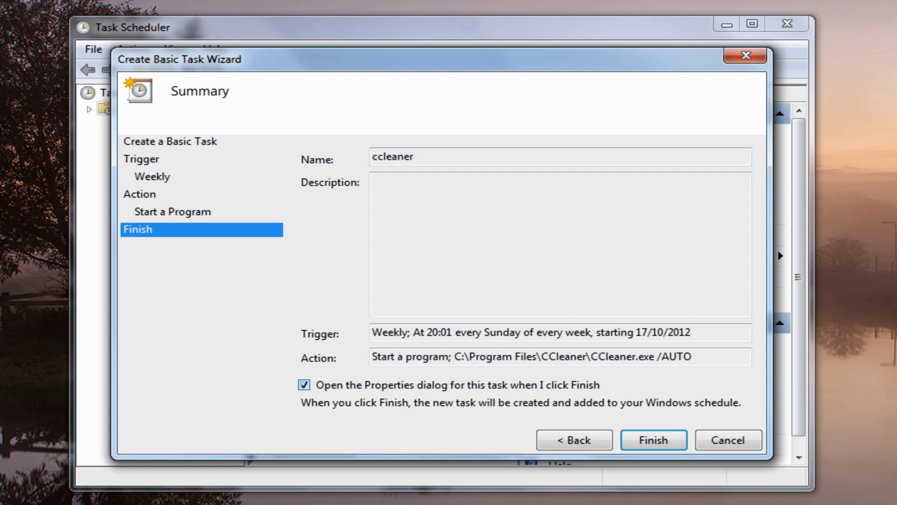
pyautogui.hotkey('alt', 'o')
pyautogui.hotkey('alt', 'o')
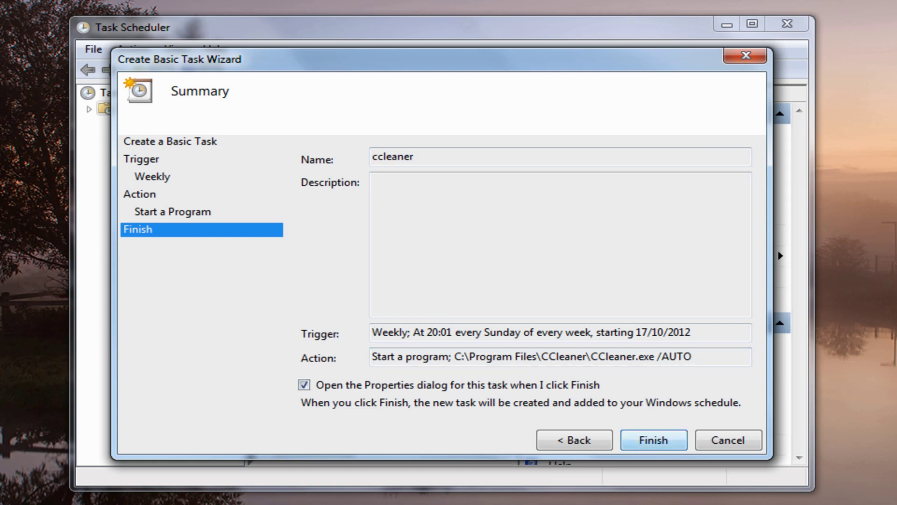
pyautogui.press('Return')
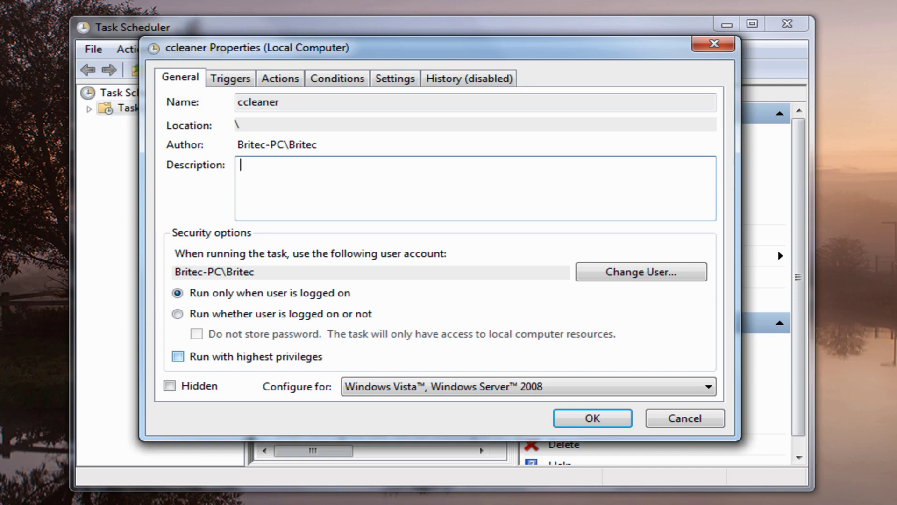
# Turn on Run with highest privileges for the ccleaner task, review its Triggers, Actions, Conditions, Settings and History, and cancel the properties.
pyautogui.click(178, 356)
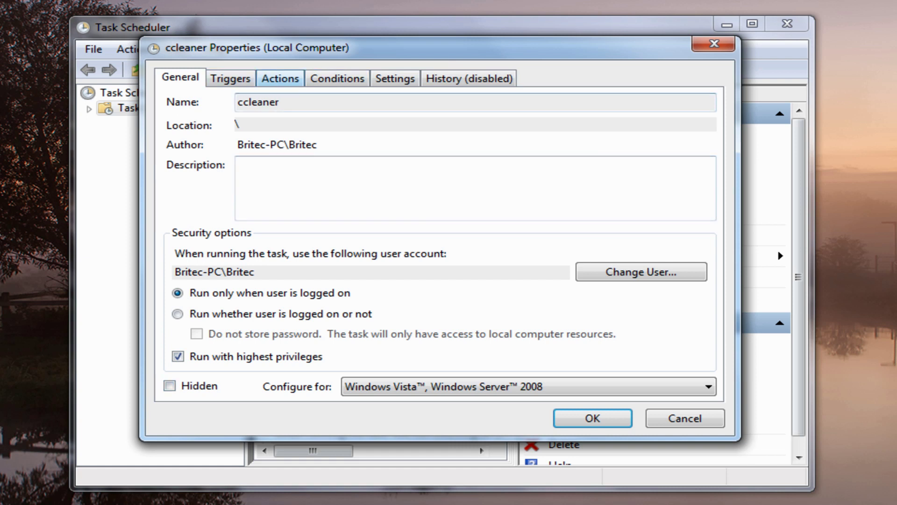
pyautogui.click(230, 78)
pyautogui.click(280, 78)
pyautogui.hotkey('ctrl', 'Tab')
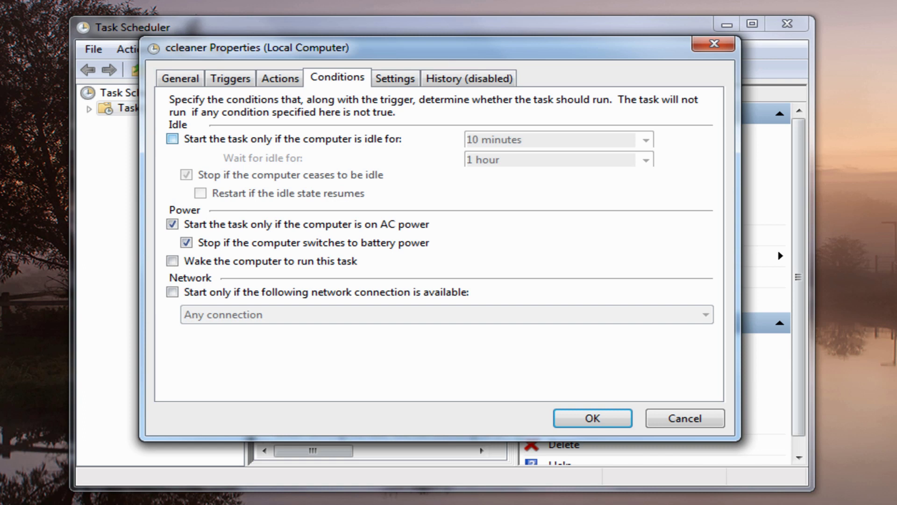
pyautogui.click(172, 261)
pyautogui.click(395, 78)
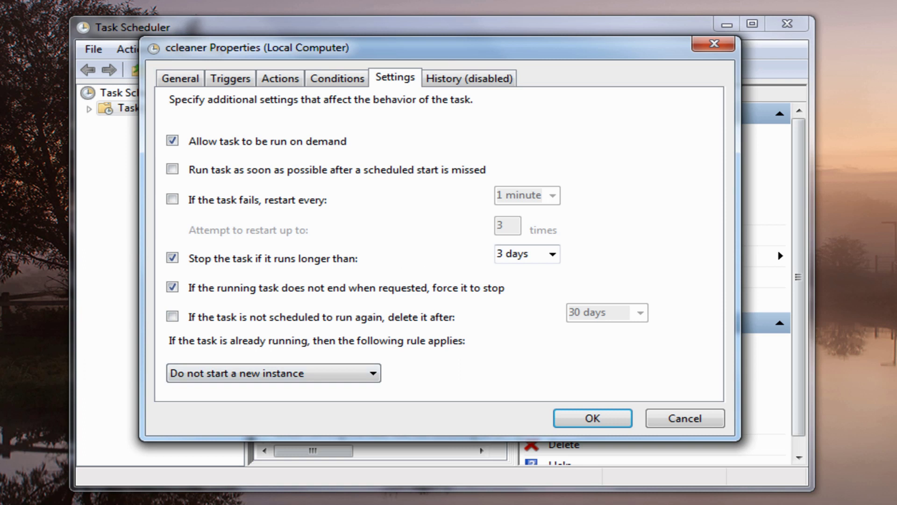
pyautogui.hotkey('ctrl', 'Tab')
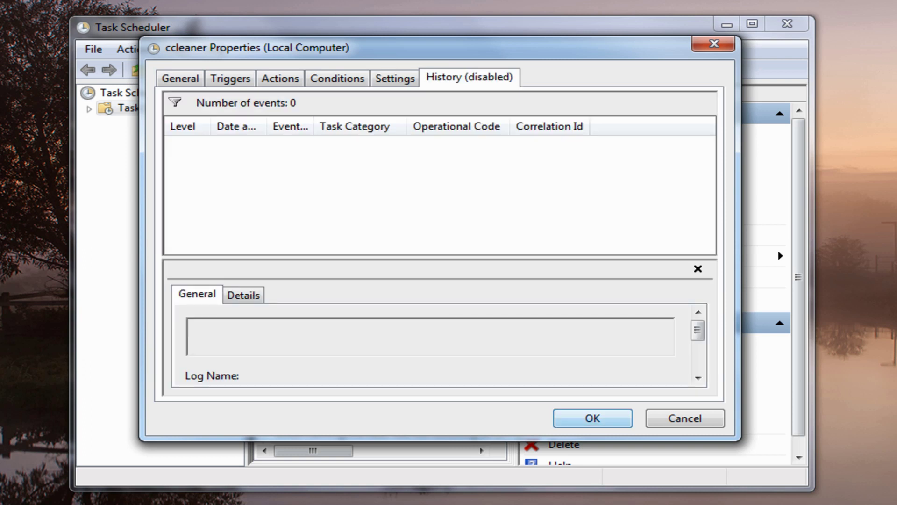
pyautogui.click(685, 418)
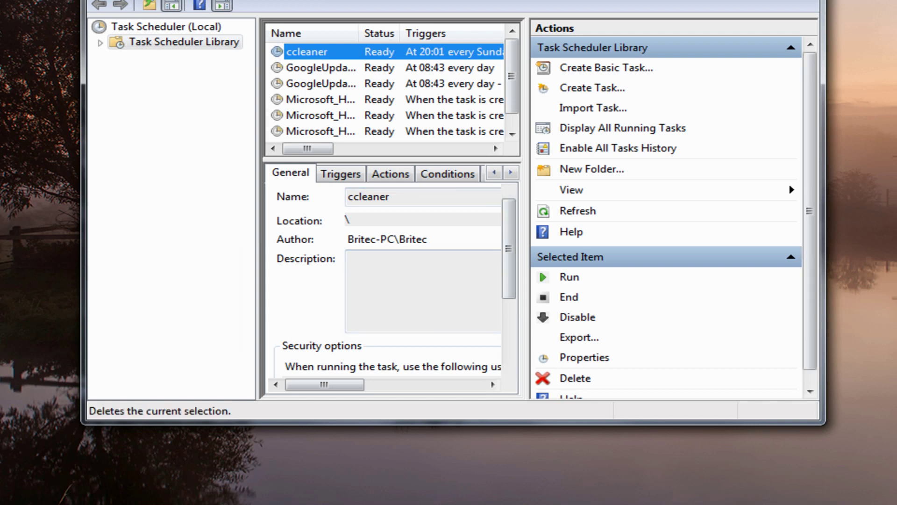
# Delete the ccleaner task from the Task Scheduler Library and confirm the deletion.
pyautogui.click(574, 378)
pyautogui.click(445, 240)
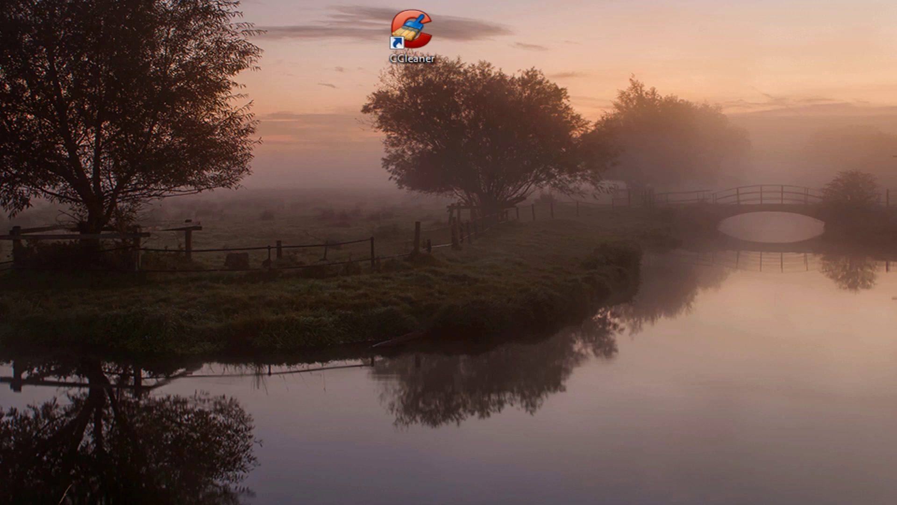
# Start a new desktop shortcut and browse for its target down to the CCleaner folder in Program Files on Local Disk (C:).
pyautogui.rightClick(423, 224)
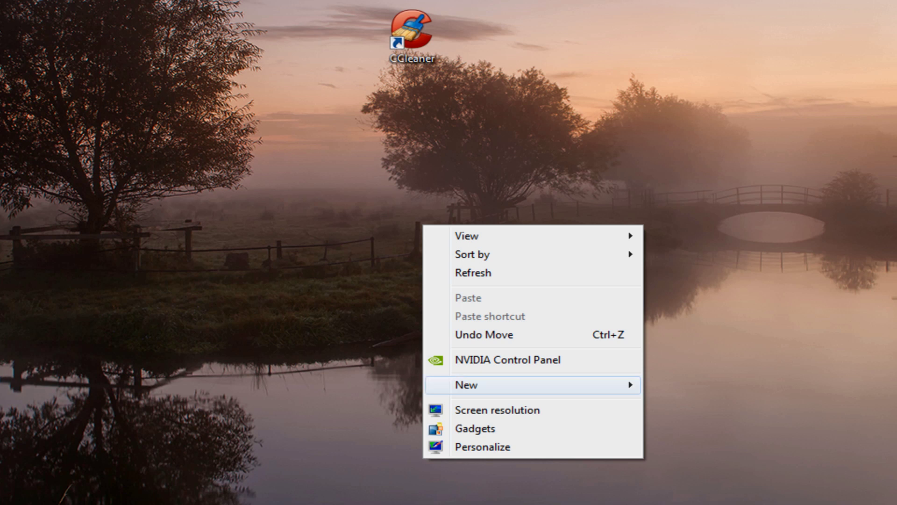
pyautogui.moveTo(538, 385)
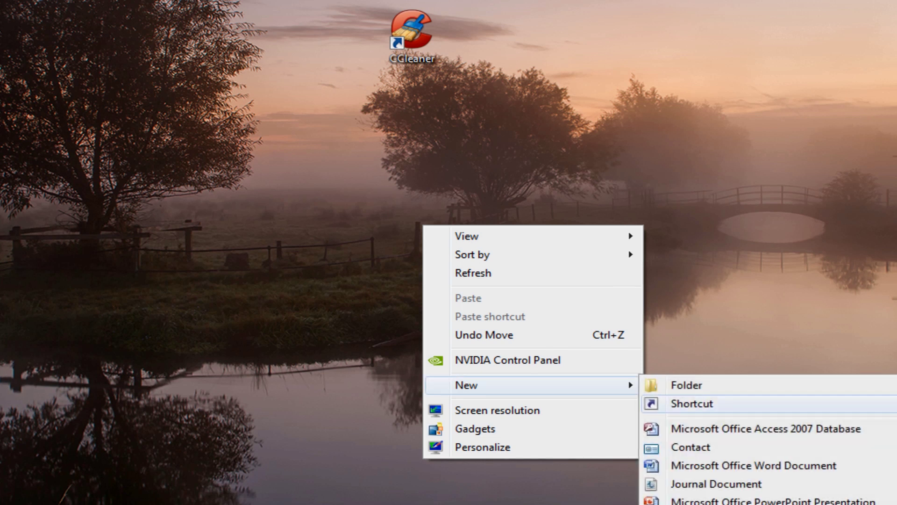
pyautogui.click(691, 403)
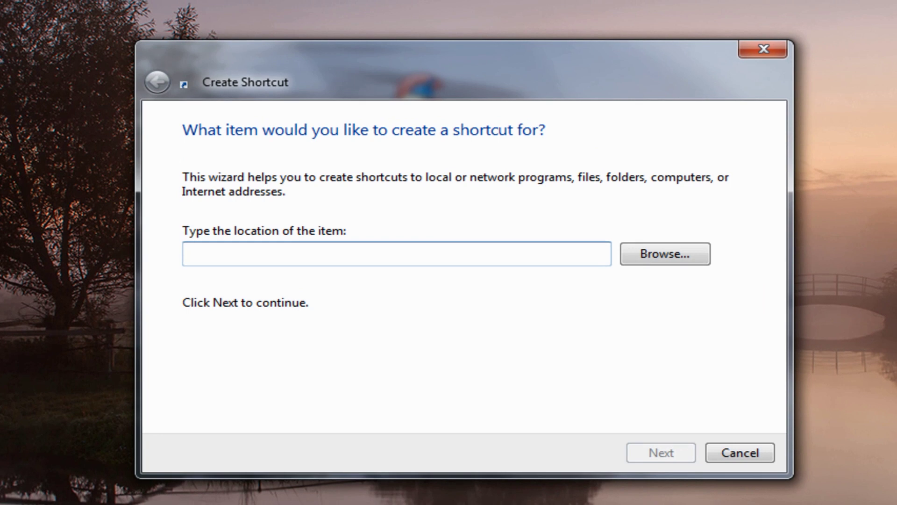
pyautogui.click(665, 254)
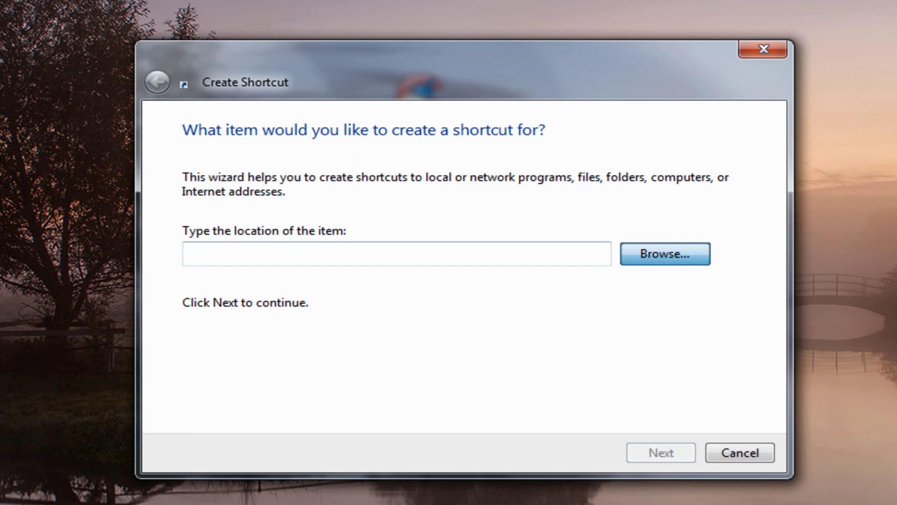
pyautogui.click(384, 278)
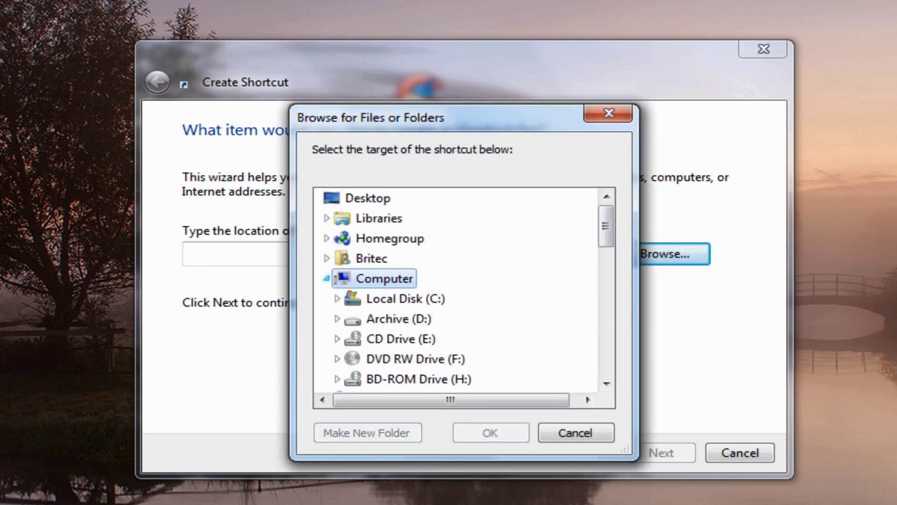
pyautogui.click(397, 298)
pyautogui.moveTo(606, 216); pyautogui.dragTo(606, 240)
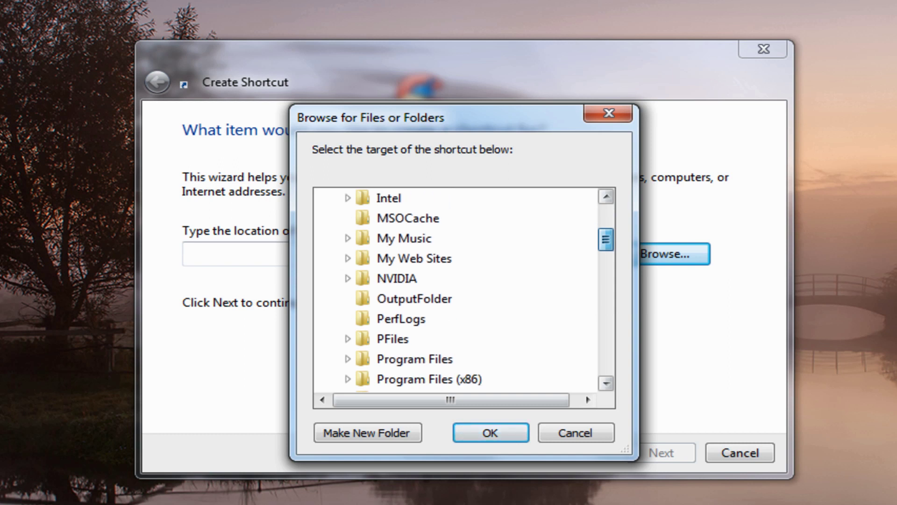
pyautogui.scroll(-1, 605, 239)
pyautogui.click(414, 318)
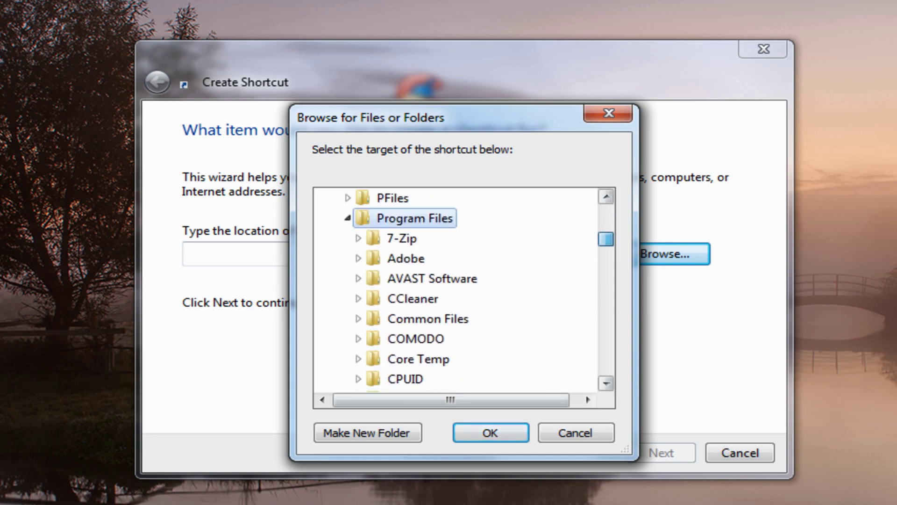
pyautogui.scroll(-1, 605, 240)
pyautogui.click(412, 237)
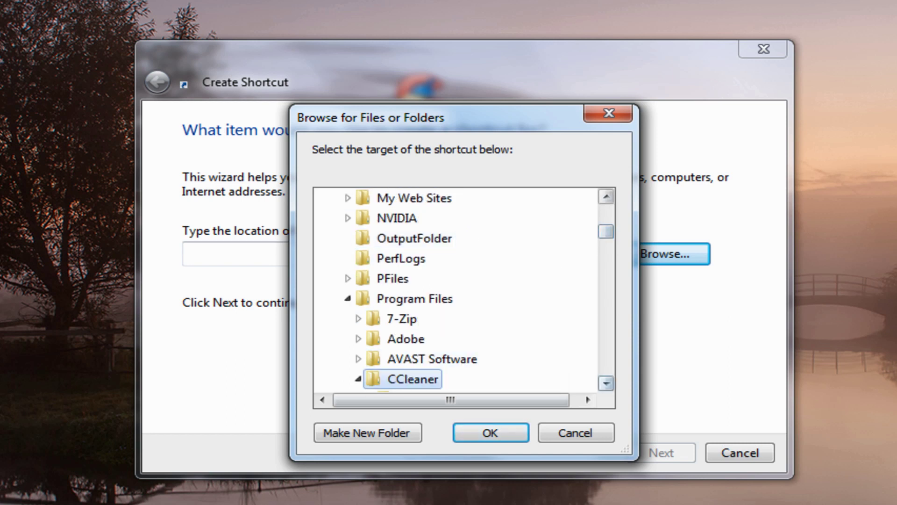
# Choose CCleaner.exe inside the CCleaner folder as the shortcut's target and accept it.
pyautogui.click(606, 383)
pyautogui.click(606, 384)
pyautogui.click(606, 384)
pyautogui.click(606, 383)
pyautogui.click(606, 383)
pyautogui.click(433, 319)
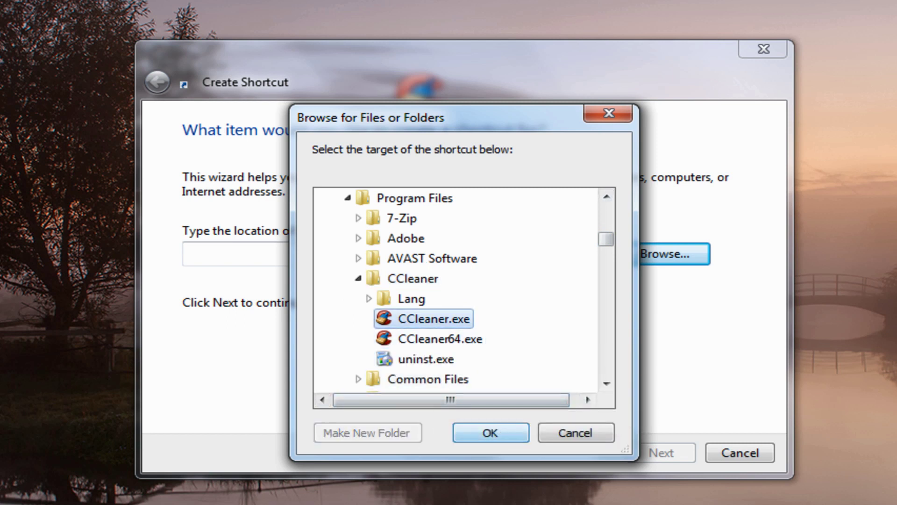
pyautogui.press('Return')
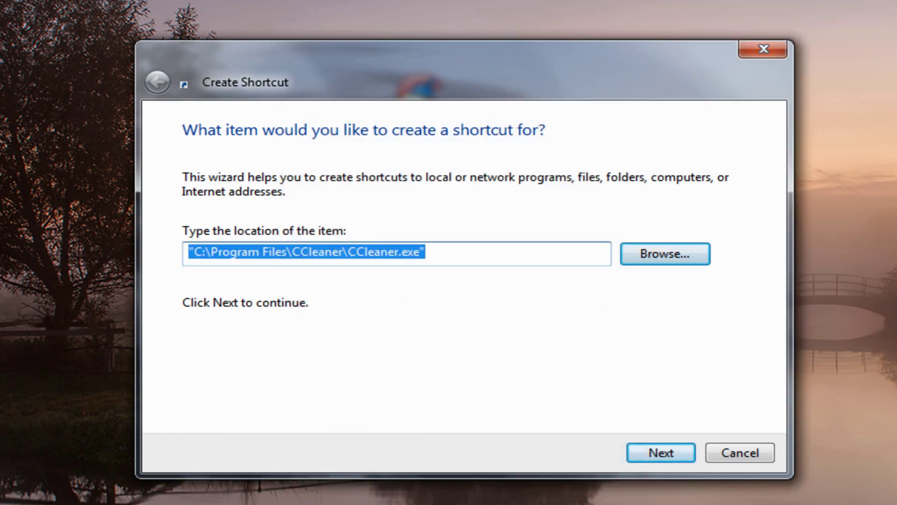
# Append a space and /AUTO after the quoted CCleaner.exe path in the item location and continue to naming.
pyautogui.click(425, 252)
pyautogui.write('/')
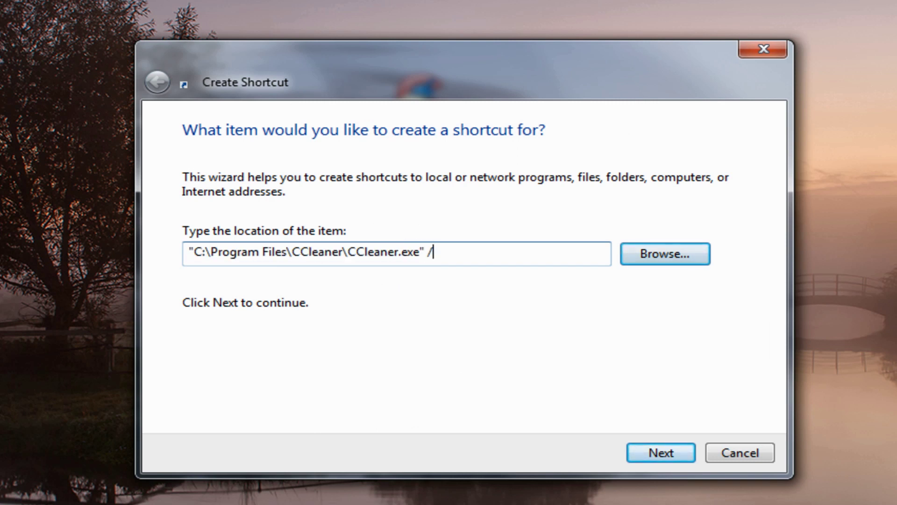
pyautogui.write('AUTO')
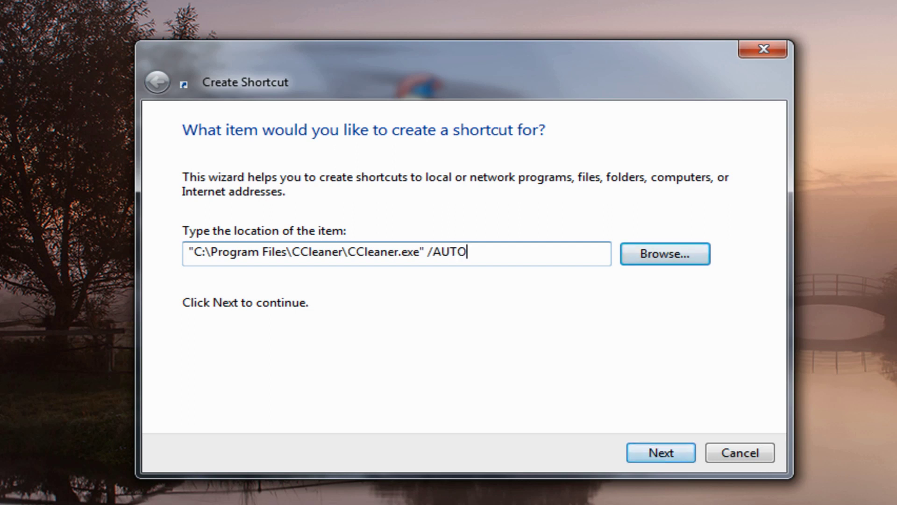
pyautogui.press('Return')
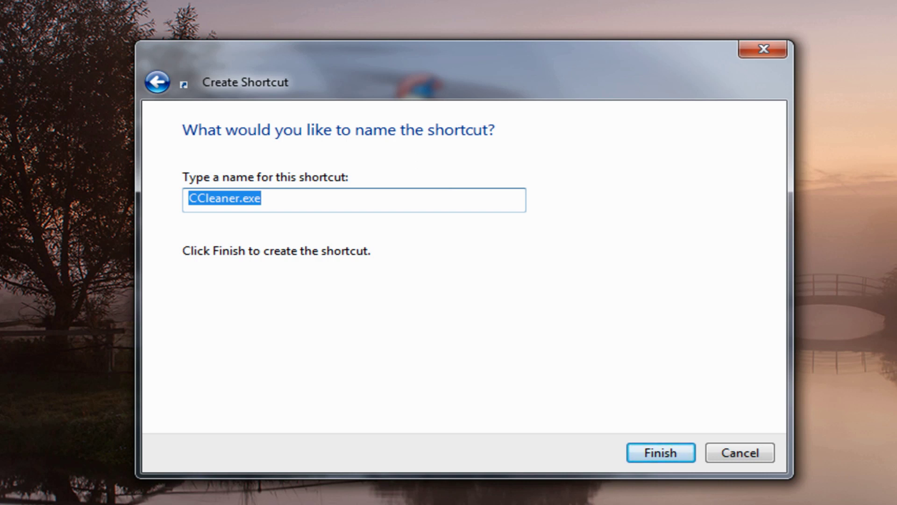
# Name the shortcut Auto CCleaner and finish creating it.
pyautogui.click(260, 199)
pyautogui.press('BackSpace')
pyautogui.press('BackSpace')
pyautogui.press('BackSpace')
pyautogui.press('BackSpace')
pyautogui.press('Home')
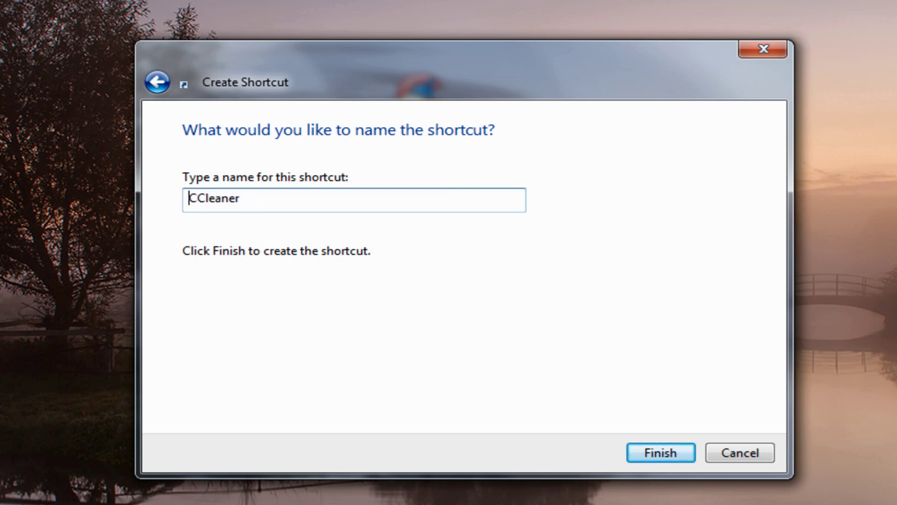
pyautogui.write('Auto')
pyautogui.press('Return')
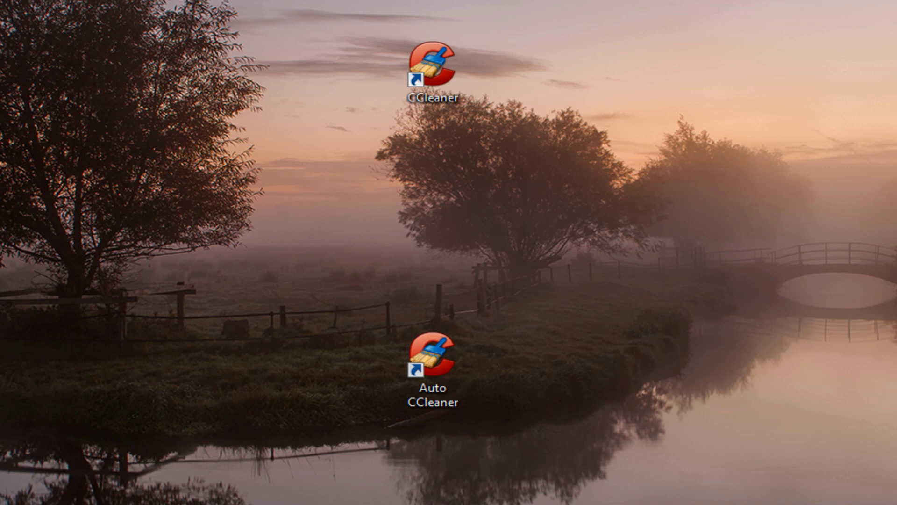
# Assign F1 as the shortcut key in the Auto CCleaner shortcut's properties and accept the change.
pyautogui.rightClick(439, 367)
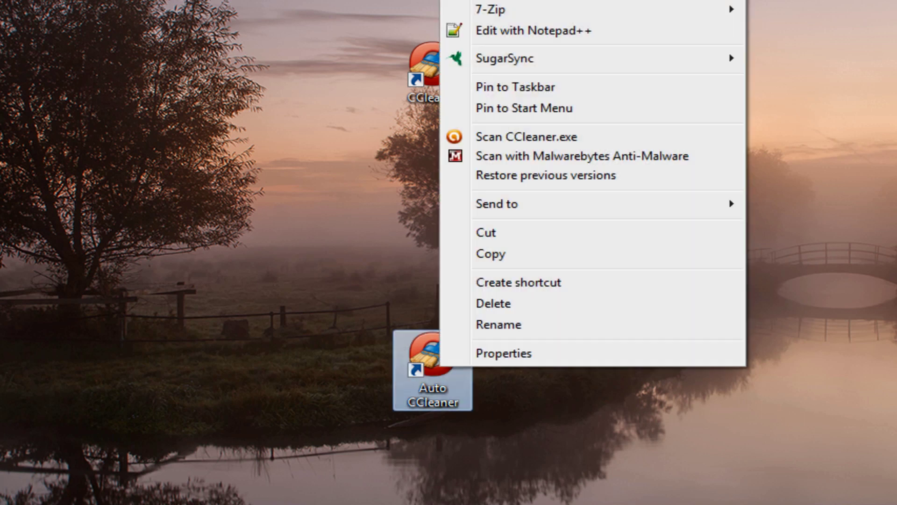
pyautogui.click(503, 354)
pyautogui.moveTo(639, 212); pyautogui.dragTo(447, 4)
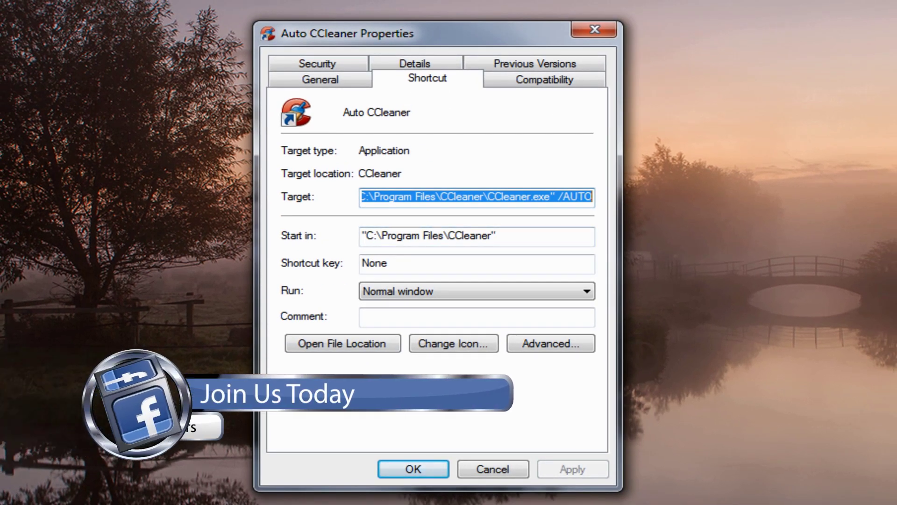
pyautogui.click(388, 263)
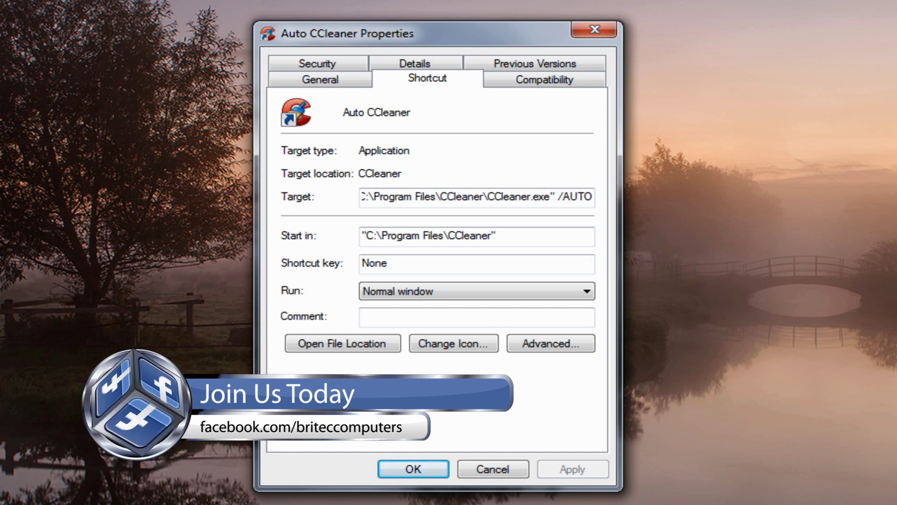
pyautogui.press('F1')
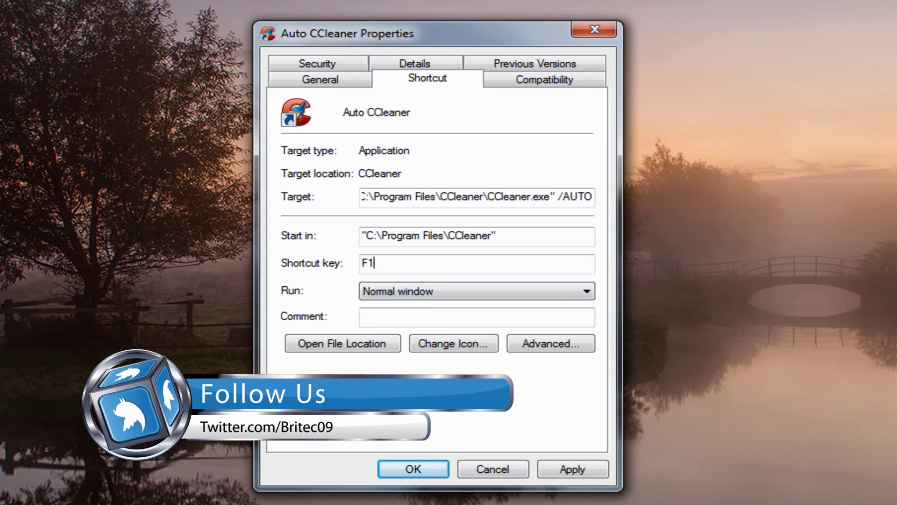
pyautogui.press('Return')
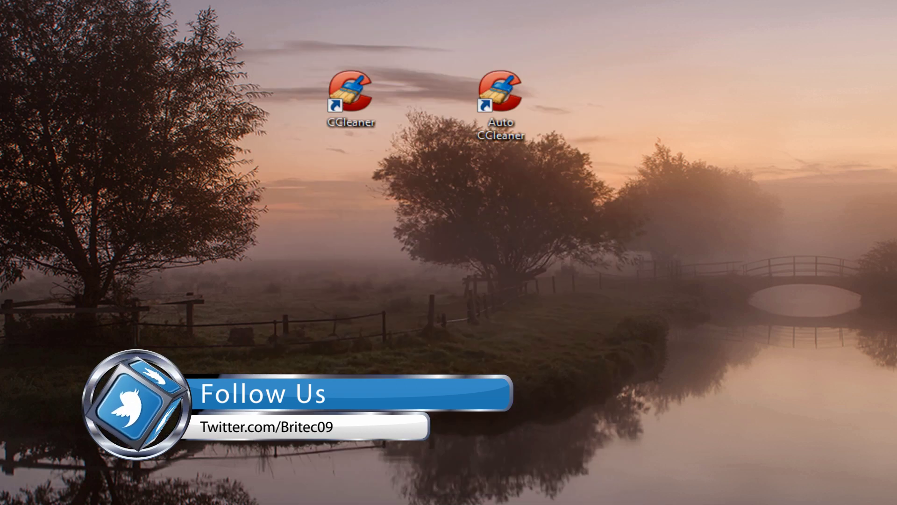